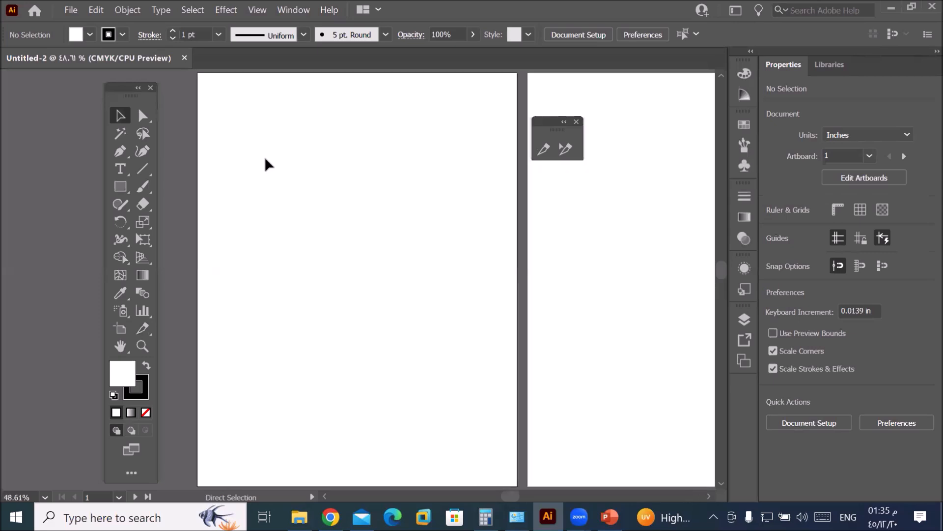
# Step: Add a two-line text title near the top of the first artboard reading "Sales Report" and "2023-2024"
pyautogui.click(120, 169)
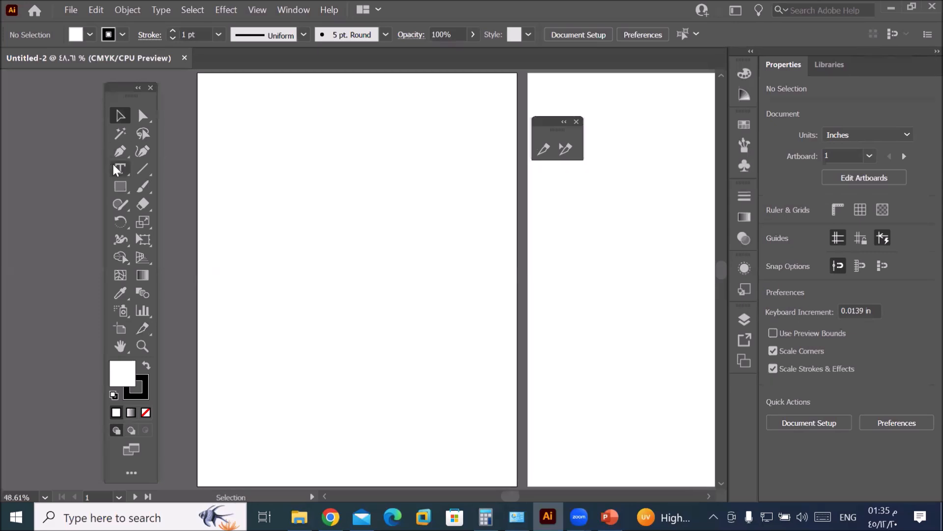
pyautogui.click(274, 127)
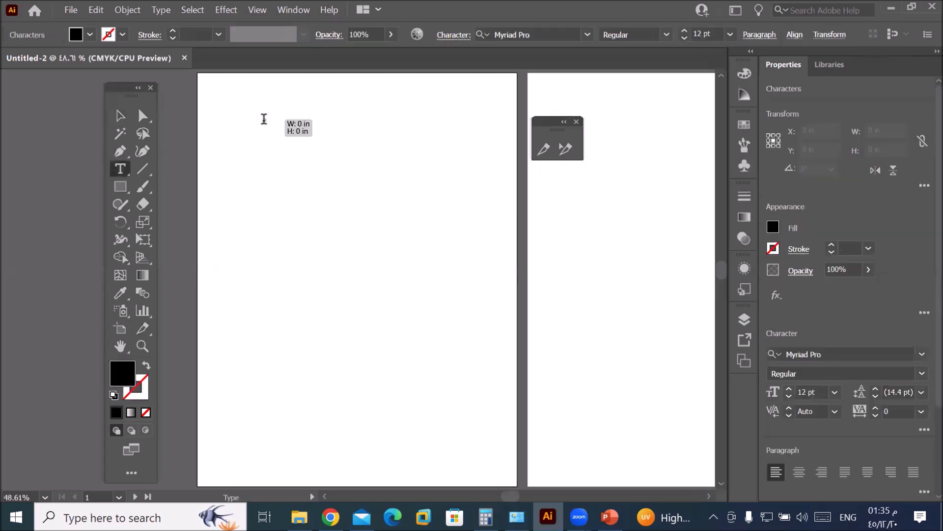
pyautogui.write('Sales Report')
pyautogui.press('Return')
pyautogui.write('202')
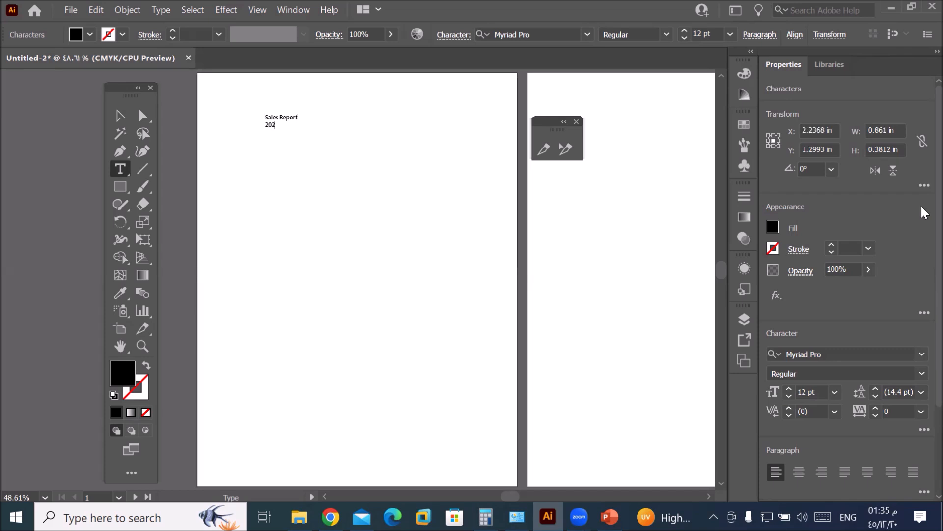
pyautogui.write('3-2024')
# Step: Enlarge the title text to about 6.29 in wide and shift it slightly up and left on the artboard
pyautogui.click(120, 115)
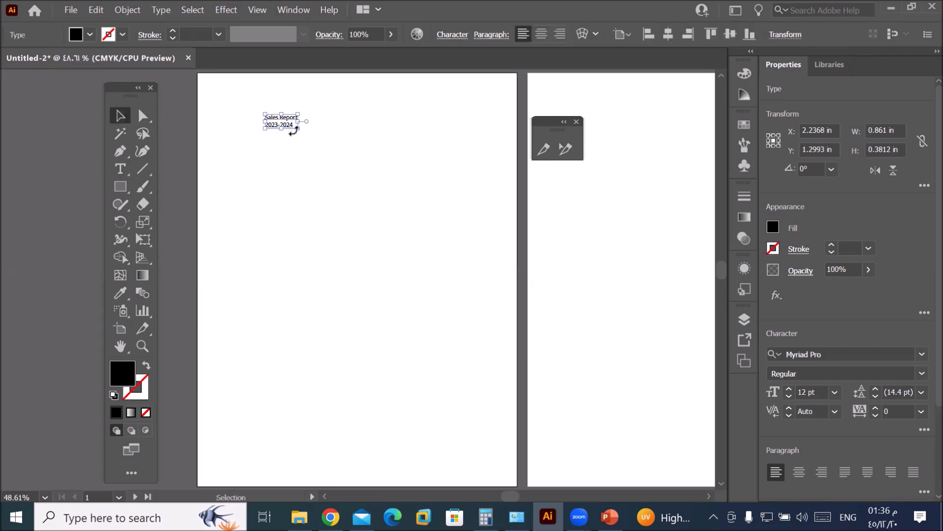
pyautogui.moveTo(298, 128); pyautogui.dragTo(501, 241)
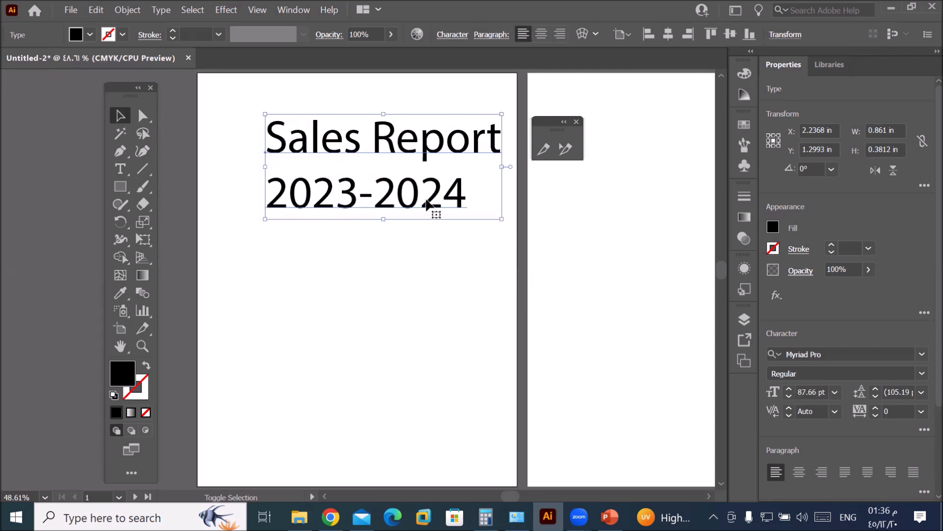
pyautogui.moveTo(426, 204); pyautogui.dragTo(411, 189)
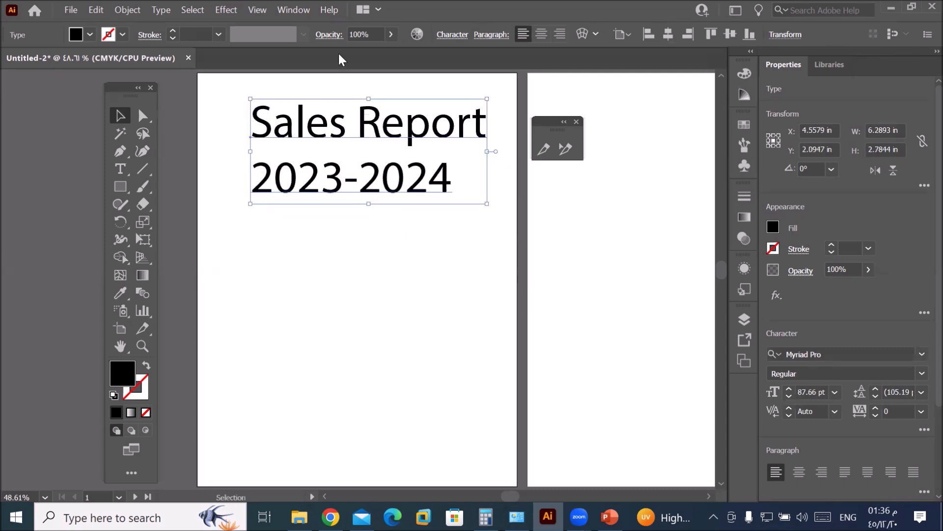
# Step: Set the title's font to A GALEGA Regular and its size to 60 pt
pyautogui.click(458, 34)
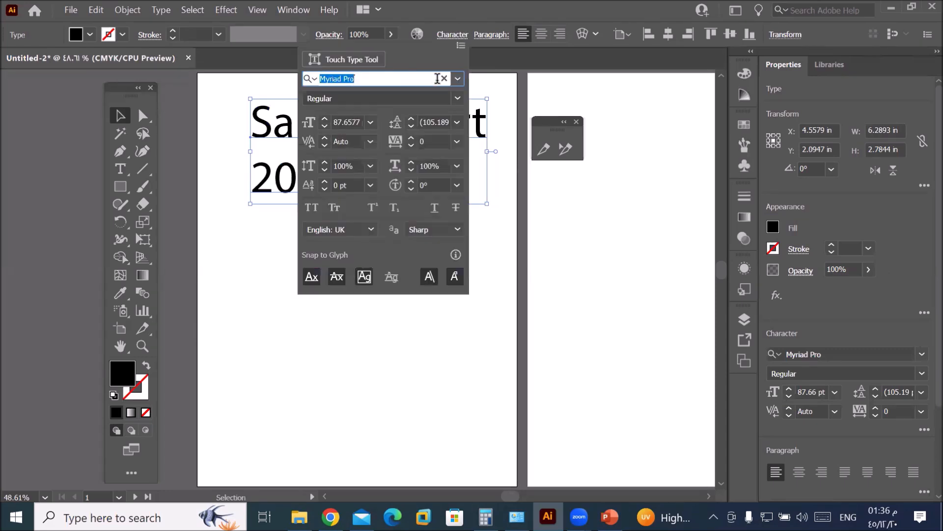
pyautogui.click(458, 79)
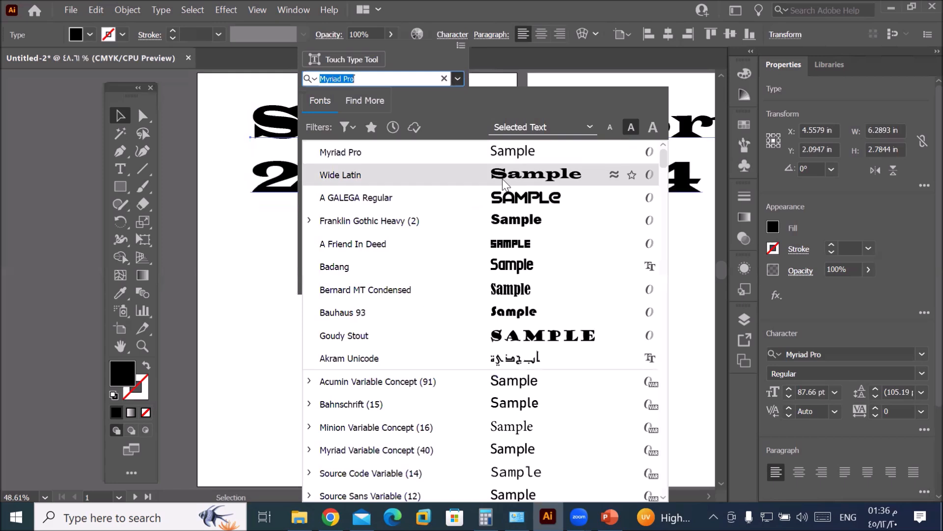
pyautogui.click(509, 198)
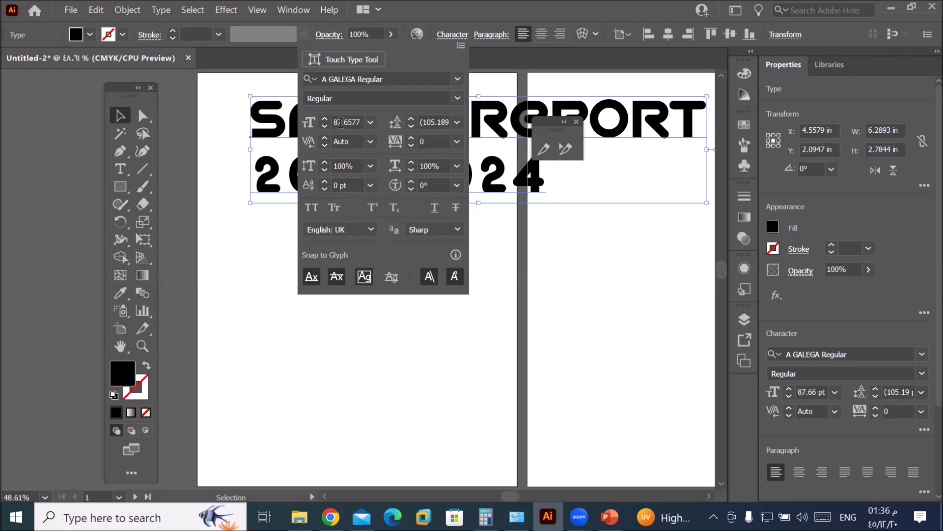
pyautogui.click(369, 122)
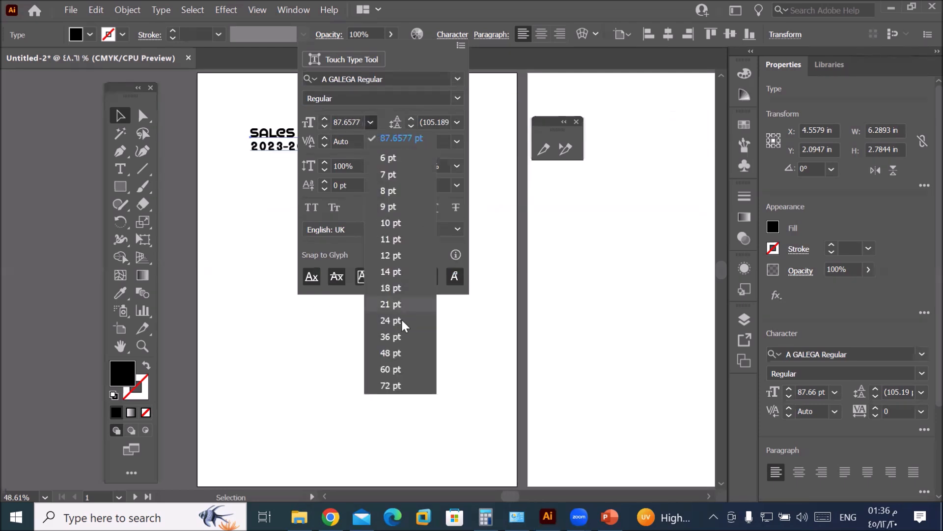
pyautogui.click(393, 364)
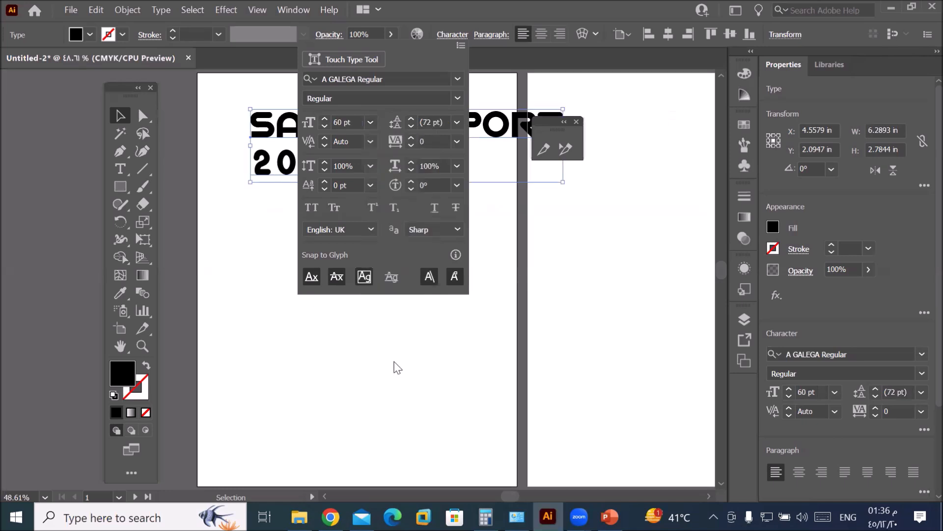
pyautogui.click(120, 115)
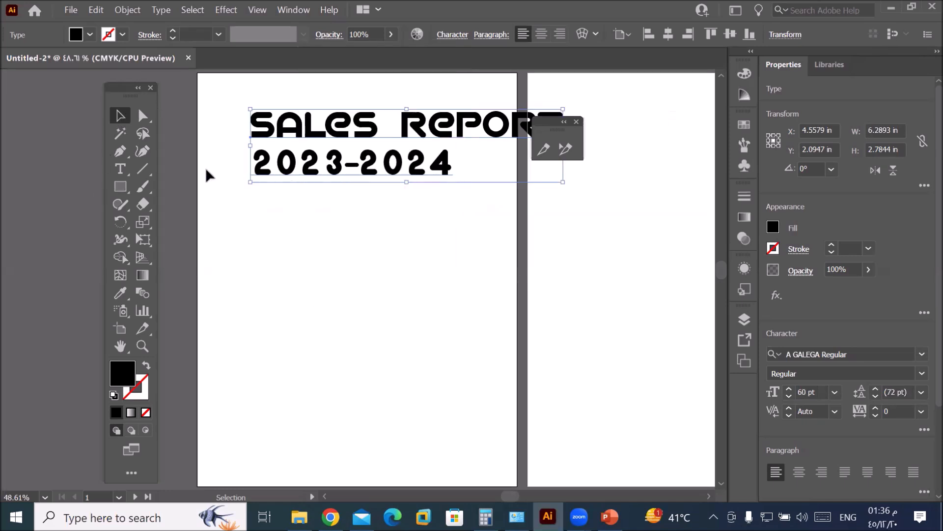
# Step: Center-align the title's two lines and position the text across the top of the first artboard
pyautogui.moveTo(370, 173); pyautogui.dragTo(352, 152)
pyautogui.click(540, 33)
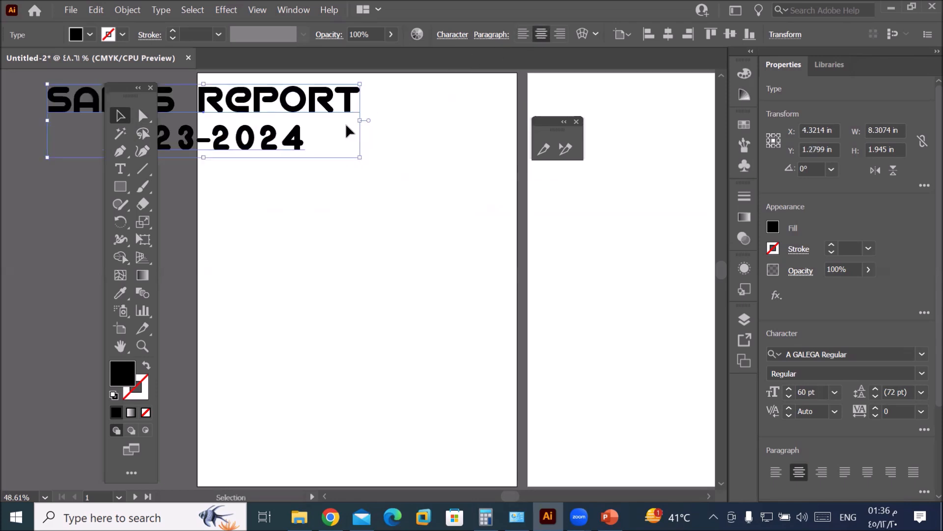
pyautogui.moveTo(308, 114); pyautogui.dragTo(462, 108)
pyautogui.click(409, 256)
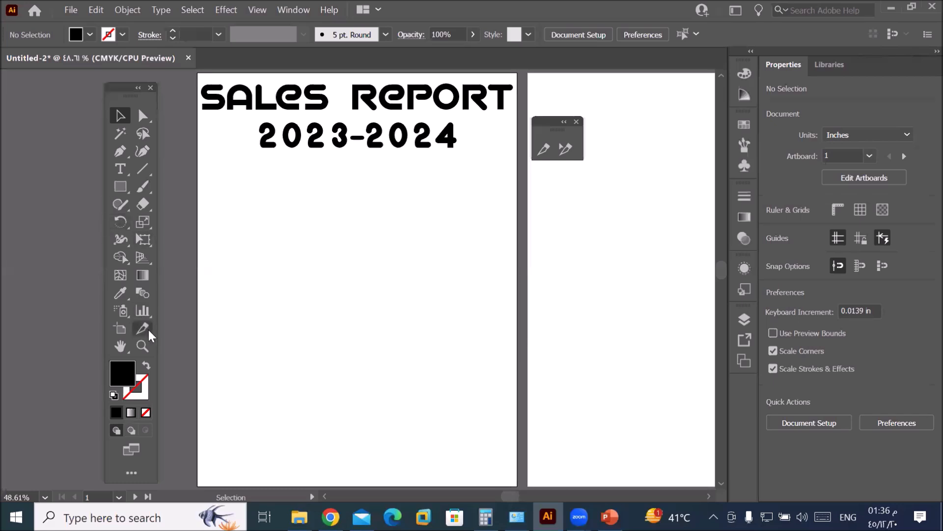
# Step: Detach the graph tools as a floating palette placed beside the title, and close the floating slice tools
pyautogui.click(143, 311)
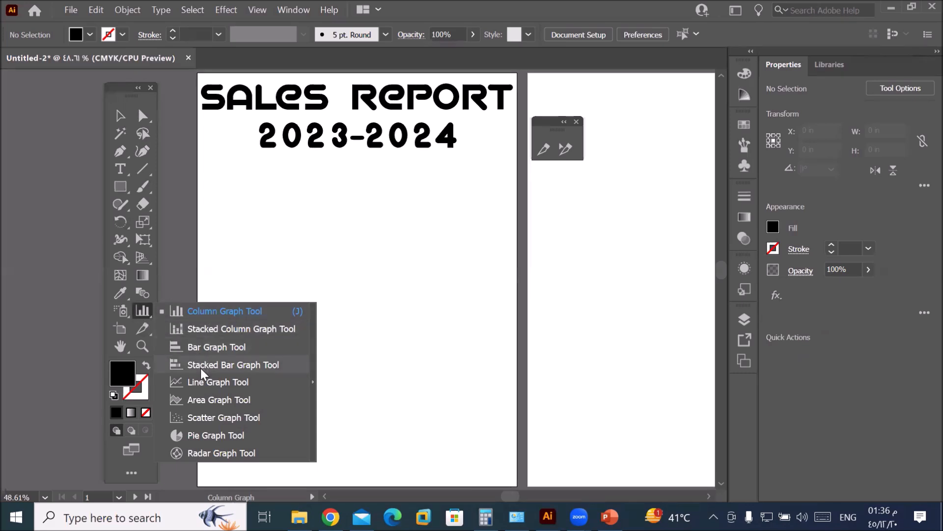
pyautogui.click(313, 383)
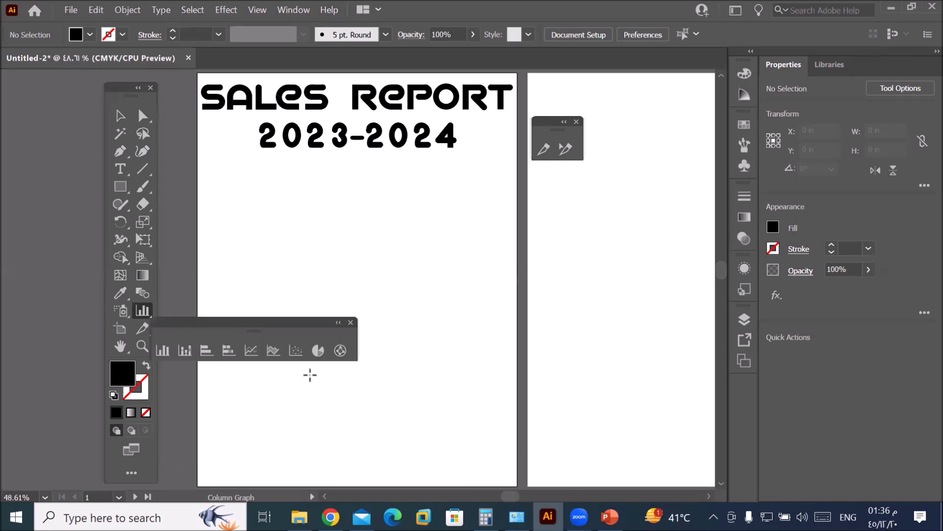
pyautogui.moveTo(263, 328); pyautogui.dragTo(529, 214)
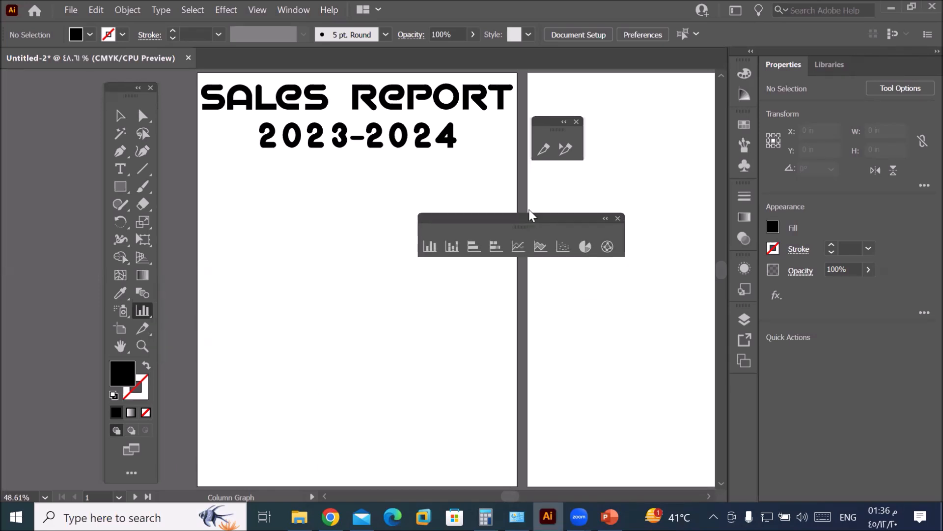
pyautogui.click(576, 122)
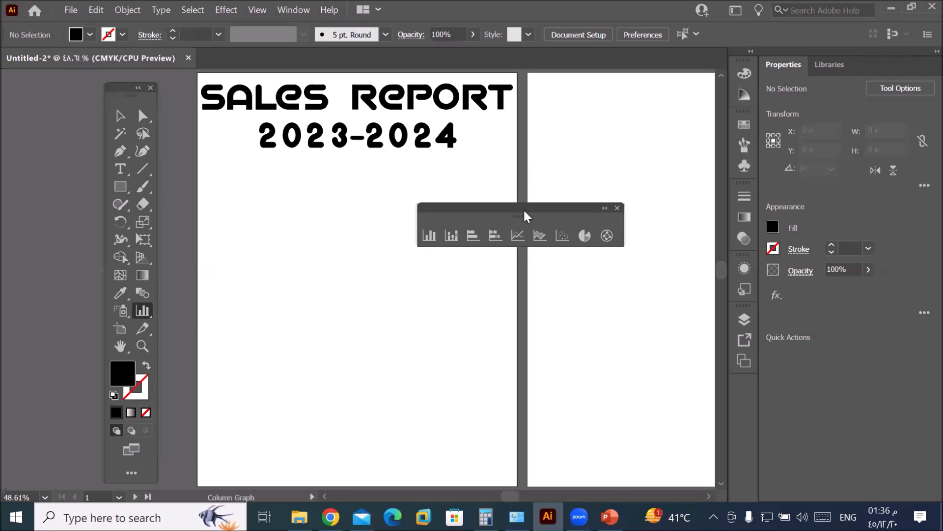
pyautogui.moveTo(520, 208); pyautogui.dragTo(589, 143)
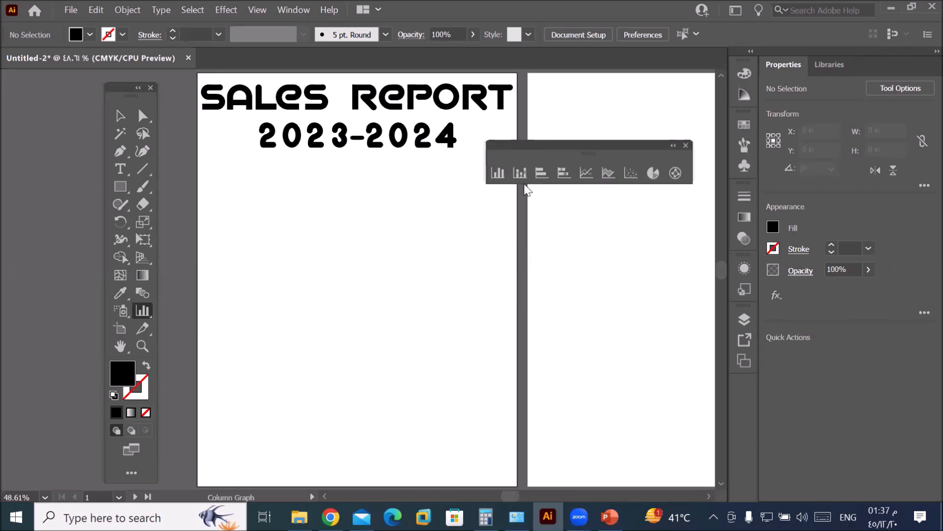
# Step: Configure the graph type as Column with the value axis On Left Side and Add Drop Shadow enabled
pyautogui.doubleClick(498, 170)
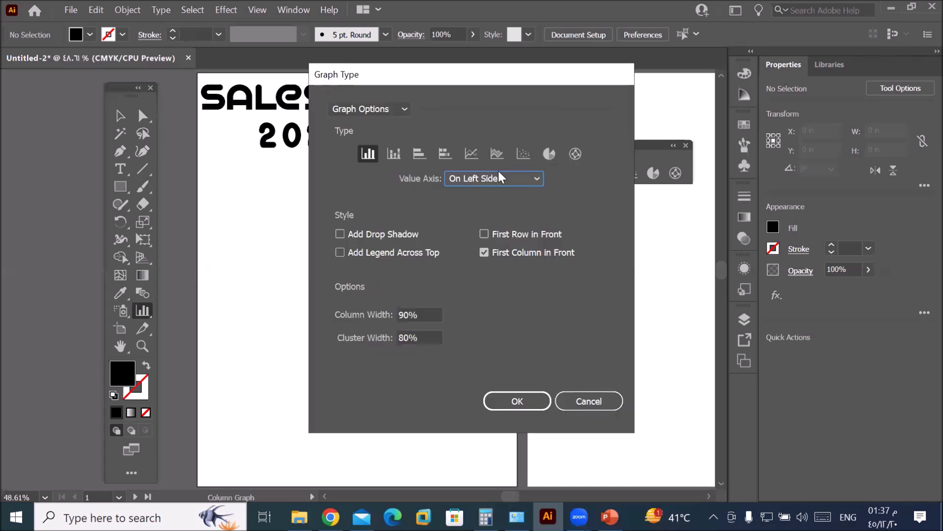
pyautogui.click(587, 401)
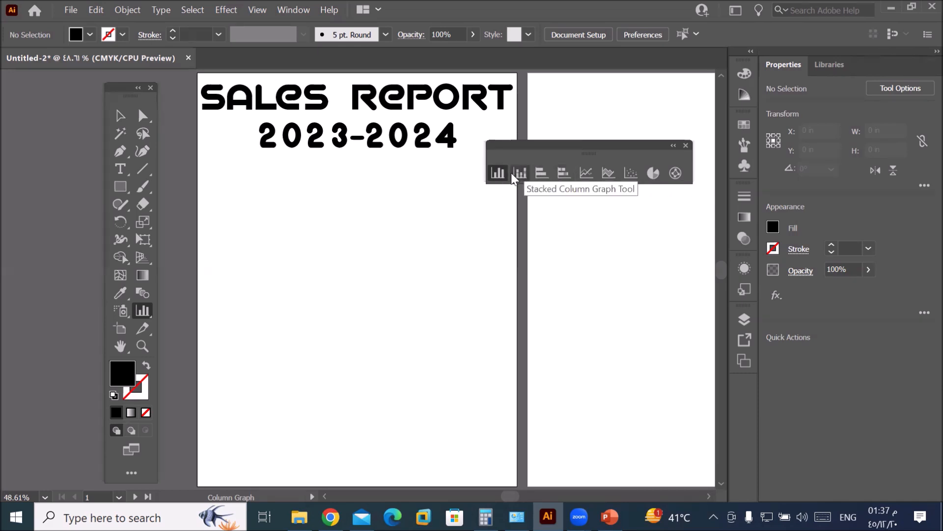
pyautogui.doubleClick(498, 174)
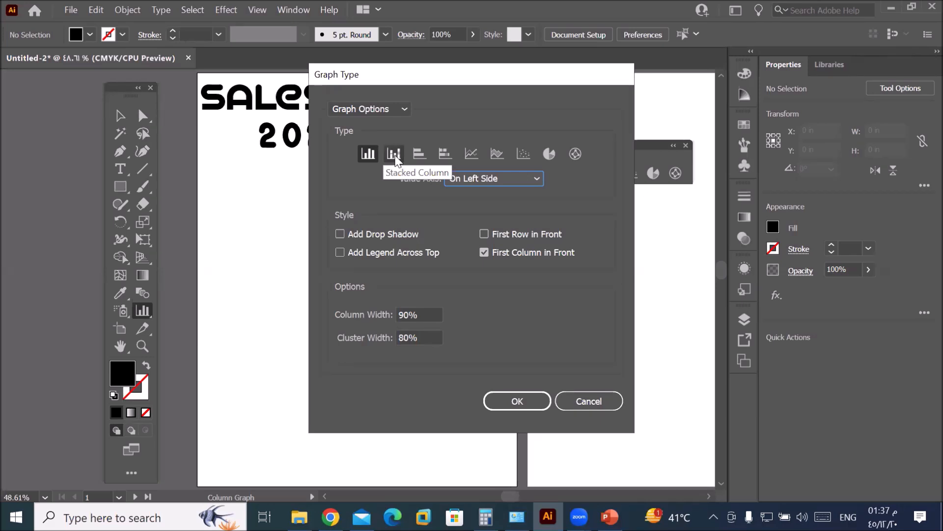
pyautogui.click(371, 156)
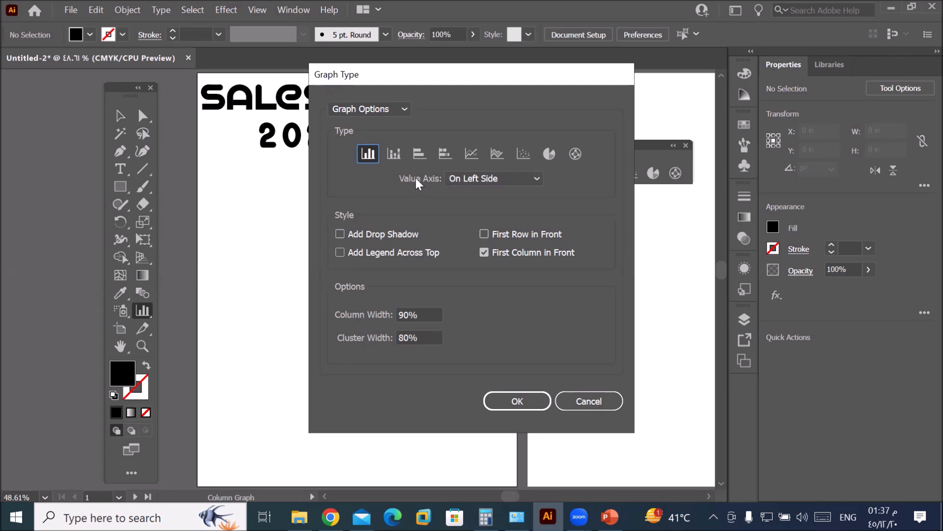
pyautogui.click(487, 179)
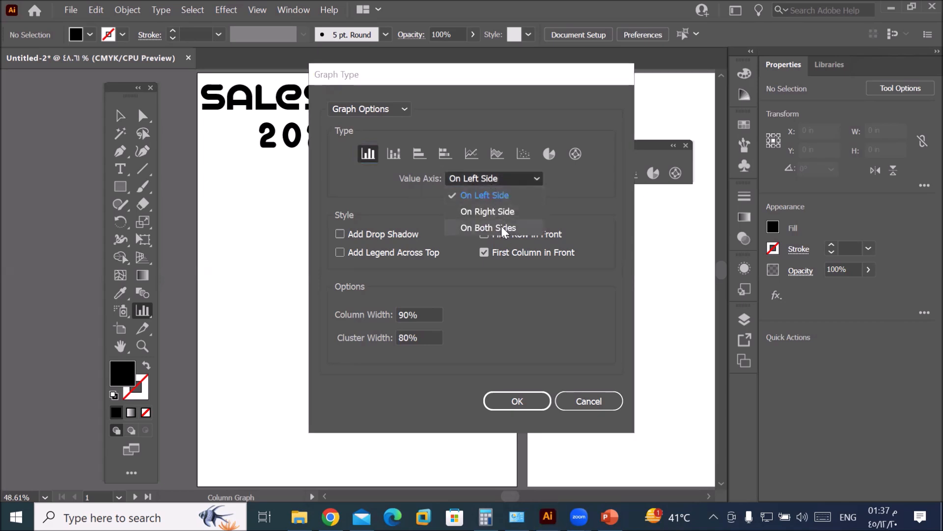
pyautogui.click(487, 196)
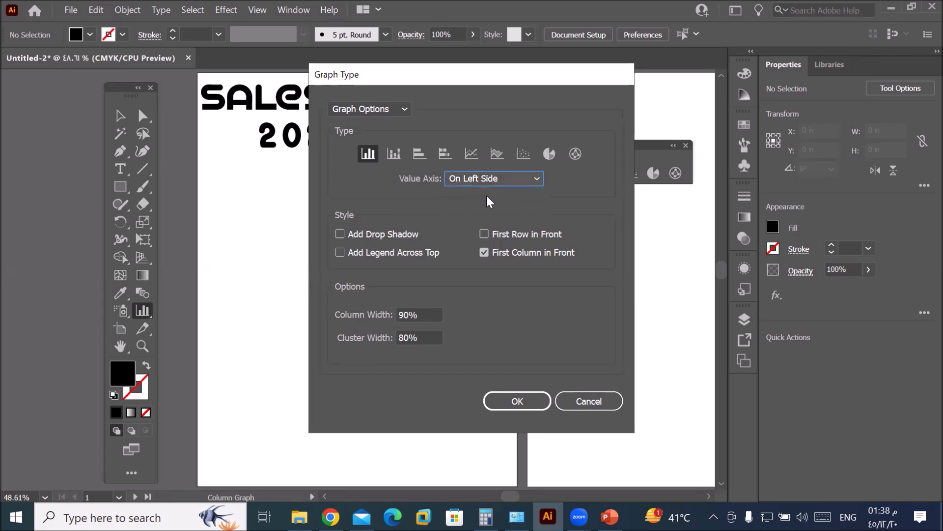
pyautogui.click(355, 237)
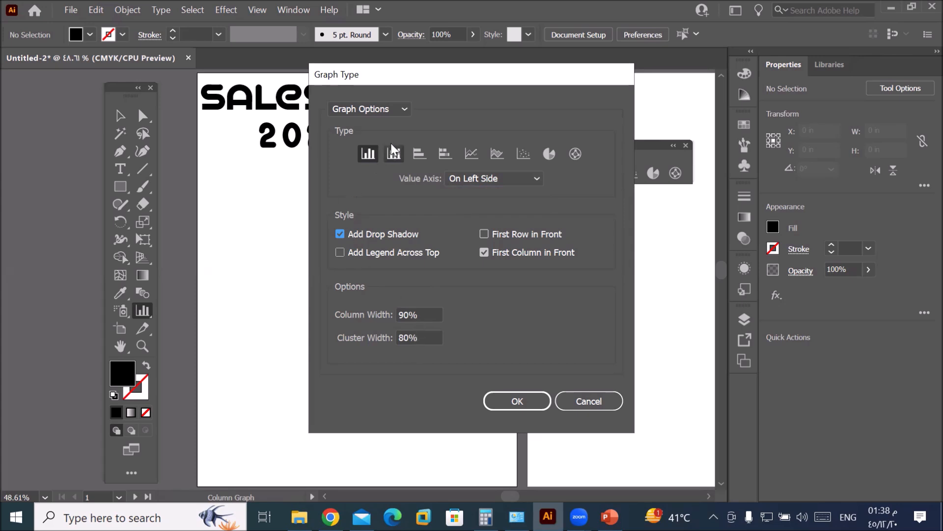
# Step: Review the Value Axis and Category Axis settings, then return to Graph Options and apply the graph type settings
pyautogui.click(381, 113)
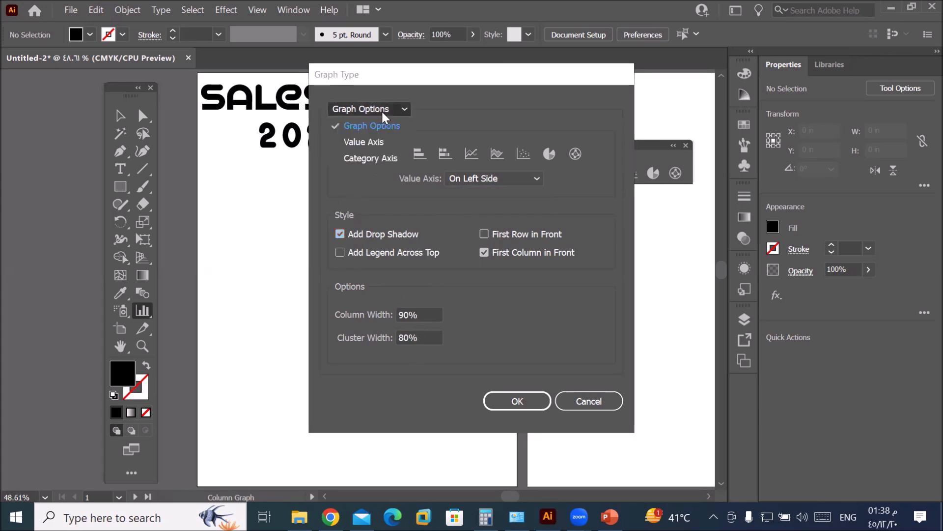
pyautogui.click(364, 142)
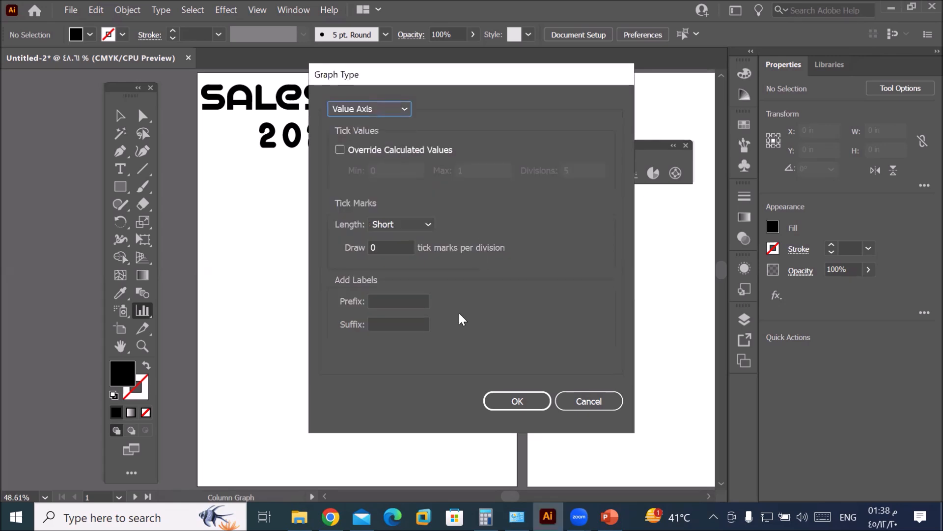
pyautogui.click(393, 109)
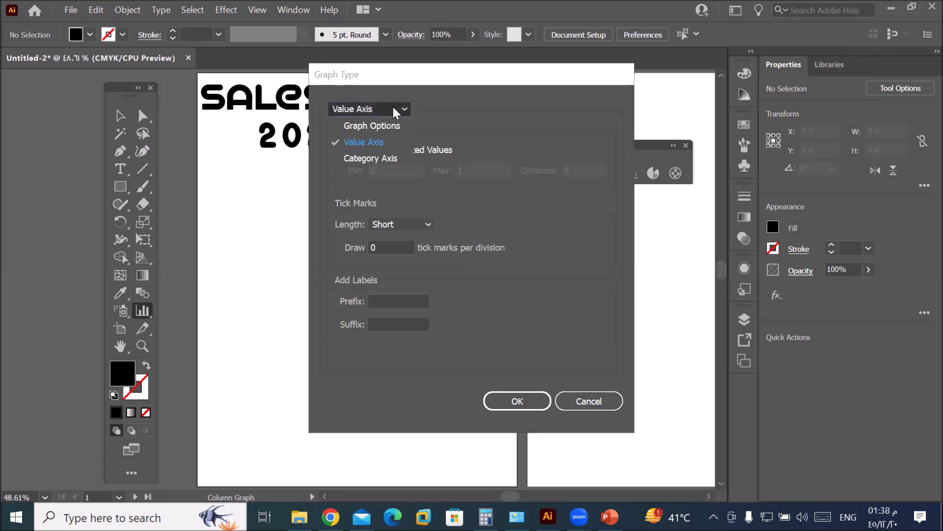
pyautogui.click(384, 160)
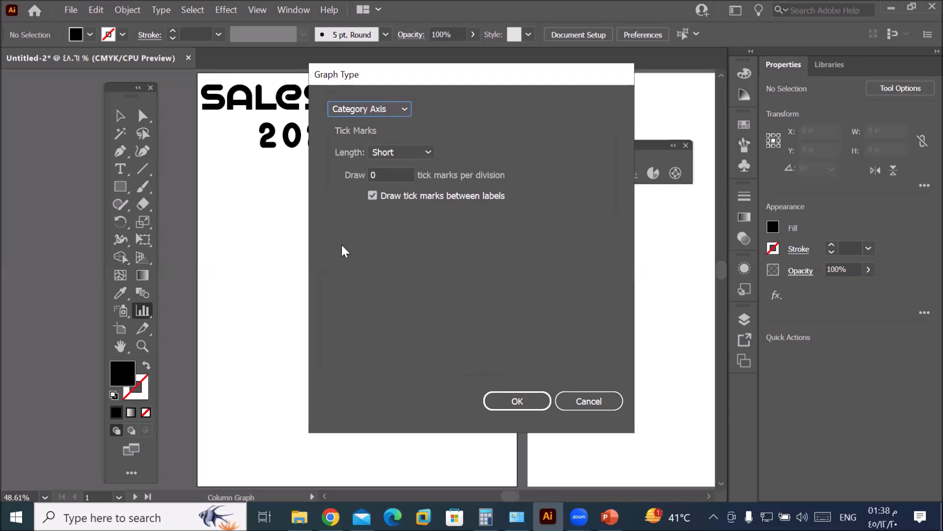
pyautogui.click(389, 106)
pyautogui.click(378, 127)
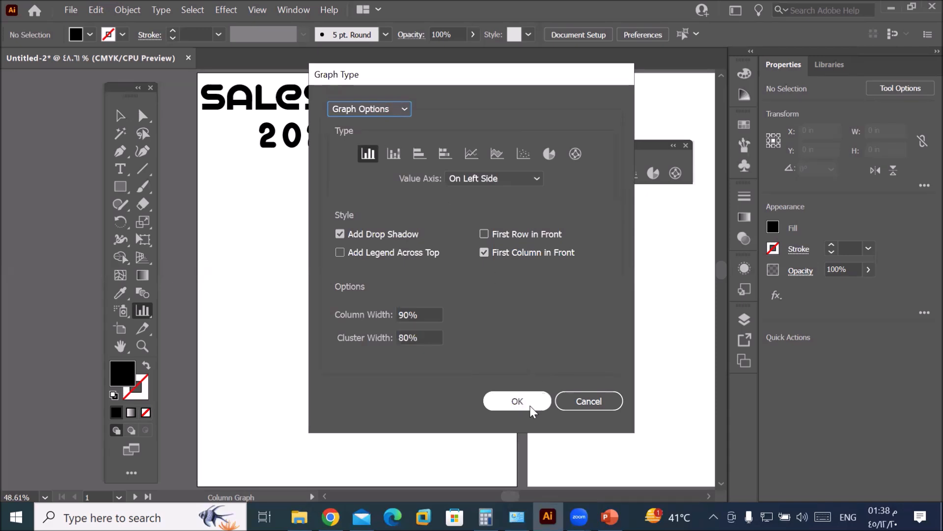
pyautogui.click(518, 401)
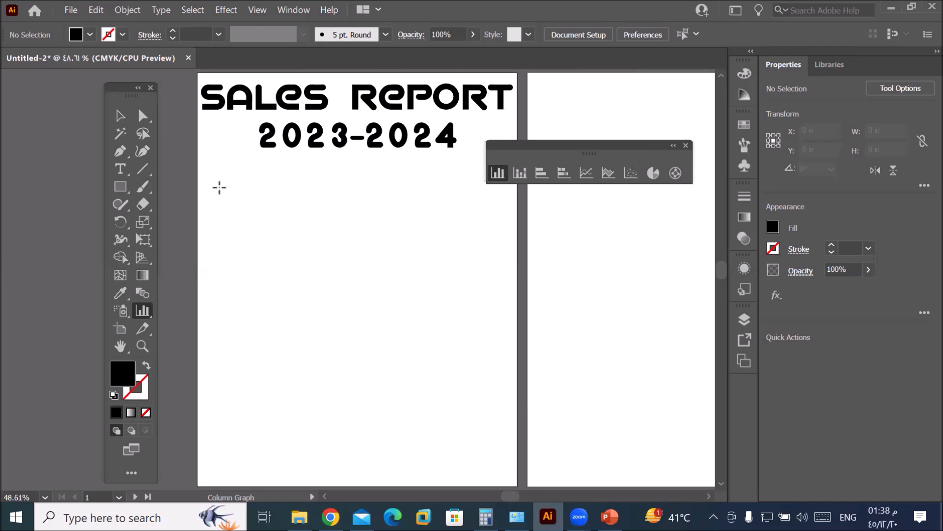
# Step: Draw a column graph filling most of the artboard beneath the title, and move its data window partly off the graph
pyautogui.moveTo(222, 184); pyautogui.dragTo(493, 439)
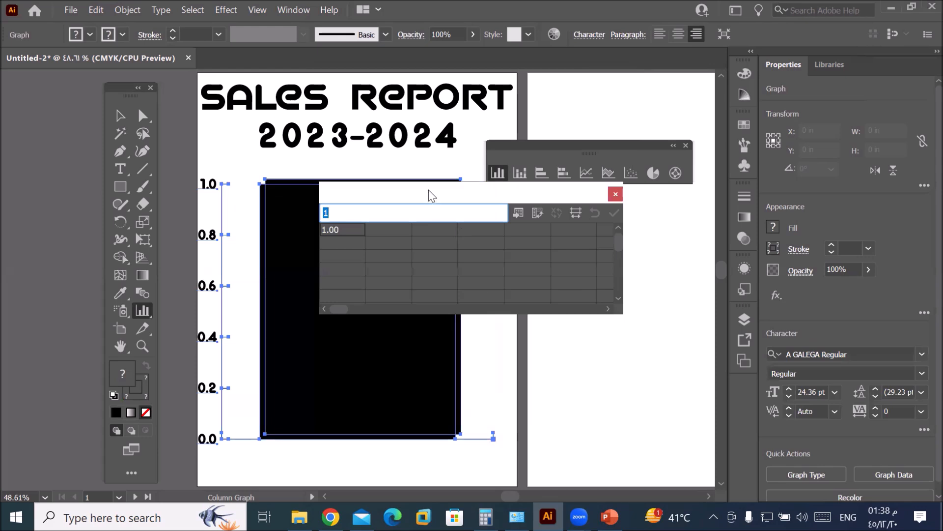
pyautogui.moveTo(428, 190); pyautogui.dragTo(516, 226)
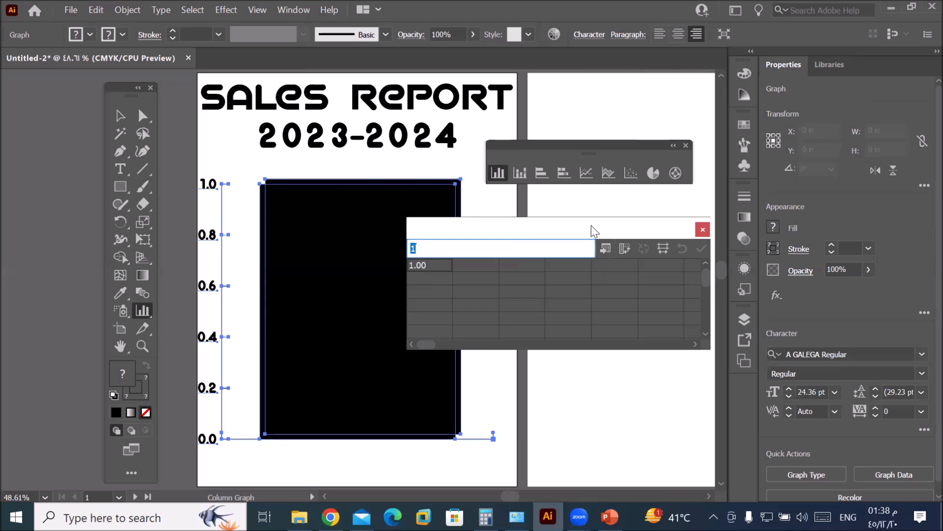
pyautogui.moveTo(591, 225); pyautogui.dragTo(543, 230)
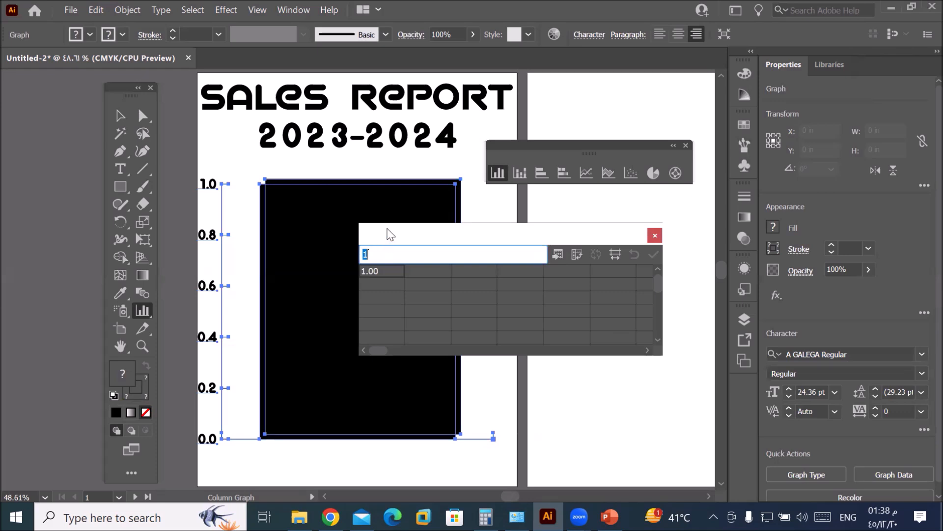
# Step: Move the graph data window and enter the category labels Strawbery, Vanila, Banana and Apple down the first column
pyautogui.moveTo(391, 234); pyautogui.dragTo(472, 250)
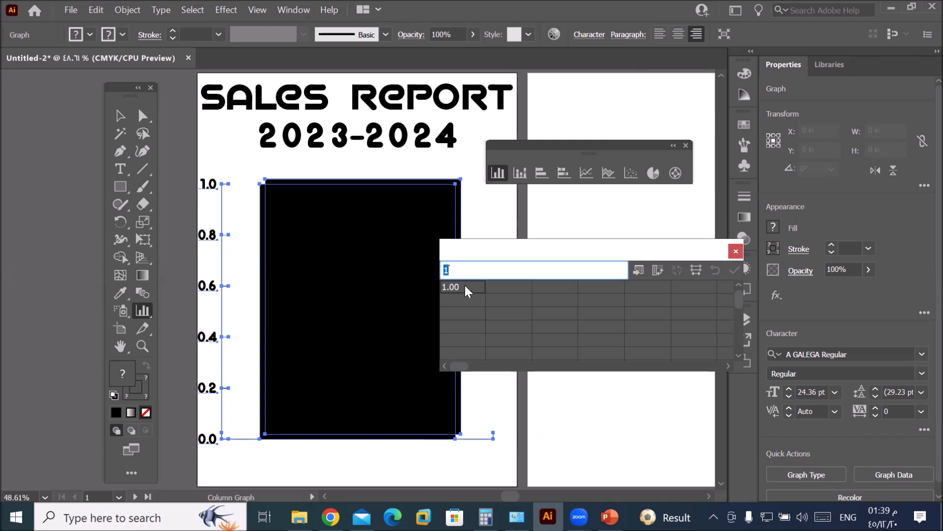
pyautogui.moveTo(474, 250); pyautogui.dragTo(423, 236)
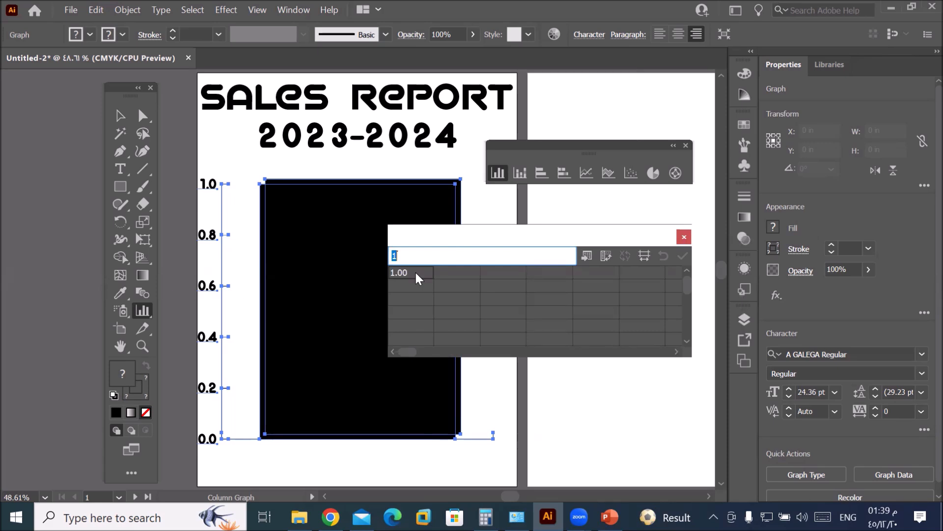
pyautogui.write('S')
pyautogui.write('Vanila')
pyautogui.press('Return')
pyautogui.write('Banana')
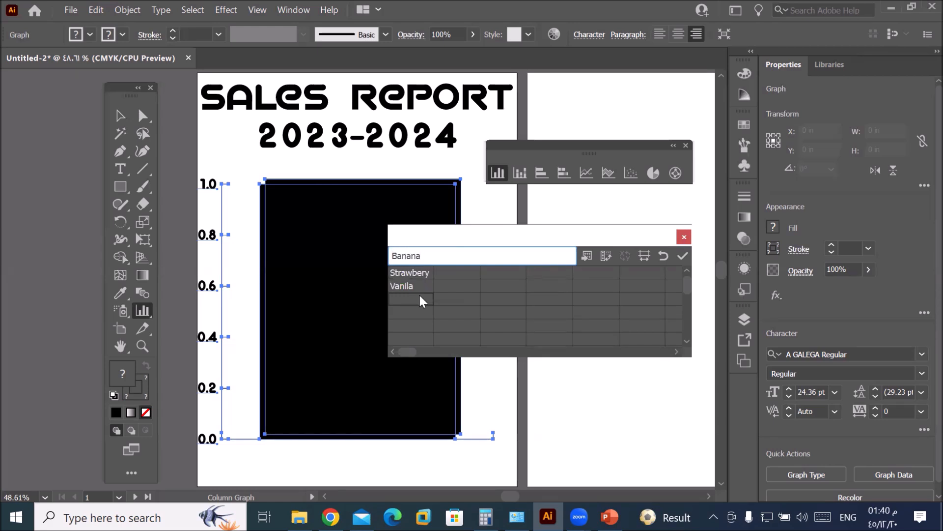
pyautogui.press('Return')
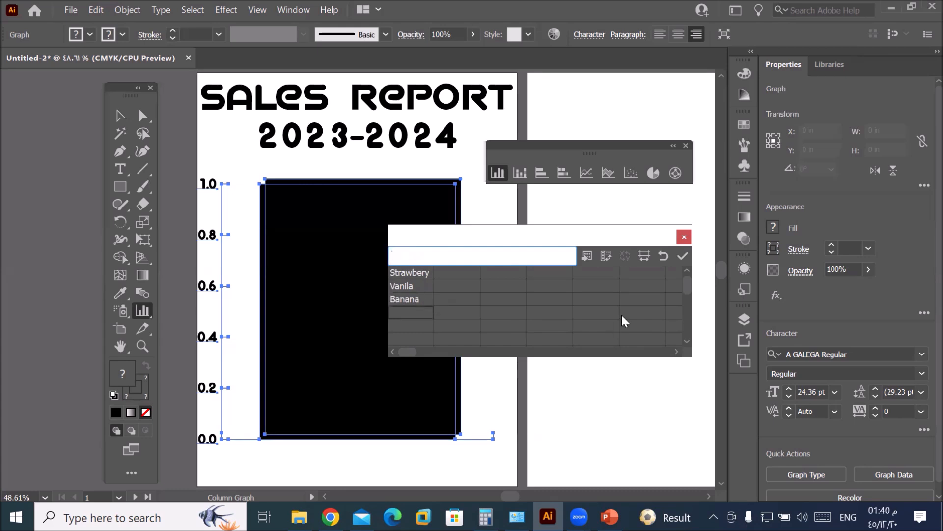
pyautogui.write('Apple')
pyautogui.press('Return')
# Step: Enter the sales values in the second data column: 5000 for Strawbery, 3500 for Vanila, 4500 for Banana and 3200 for Apple
pyautogui.click(461, 274)
pyautogui.write('50')
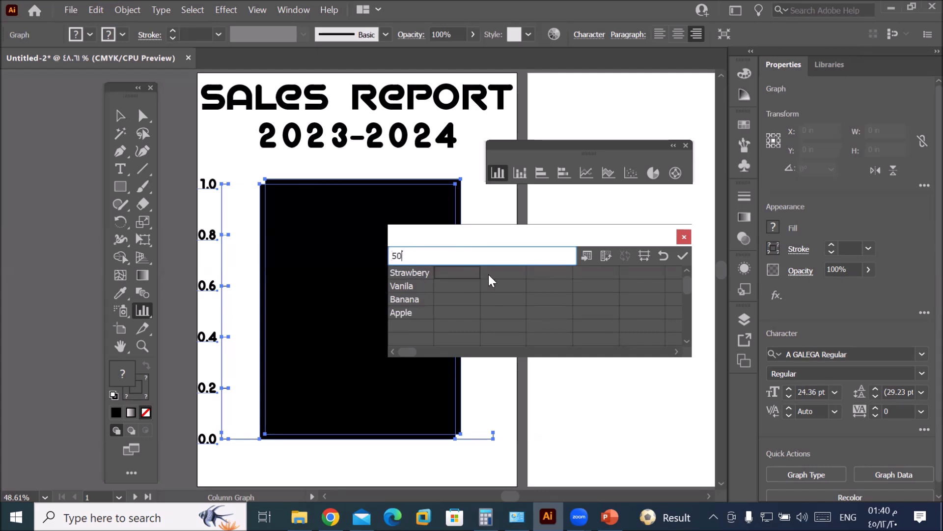
pyautogui.write('00')
pyautogui.press('Return')
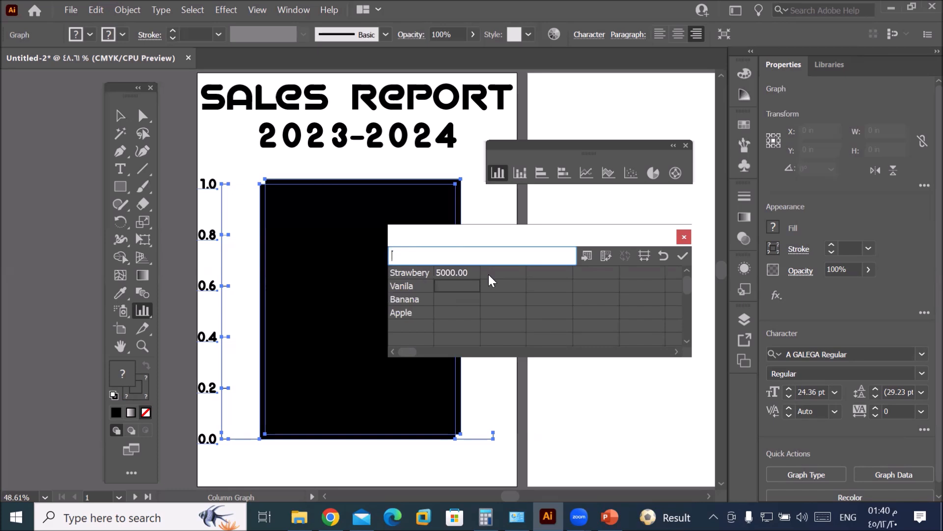
pyautogui.write('3500')
pyautogui.press('Return')
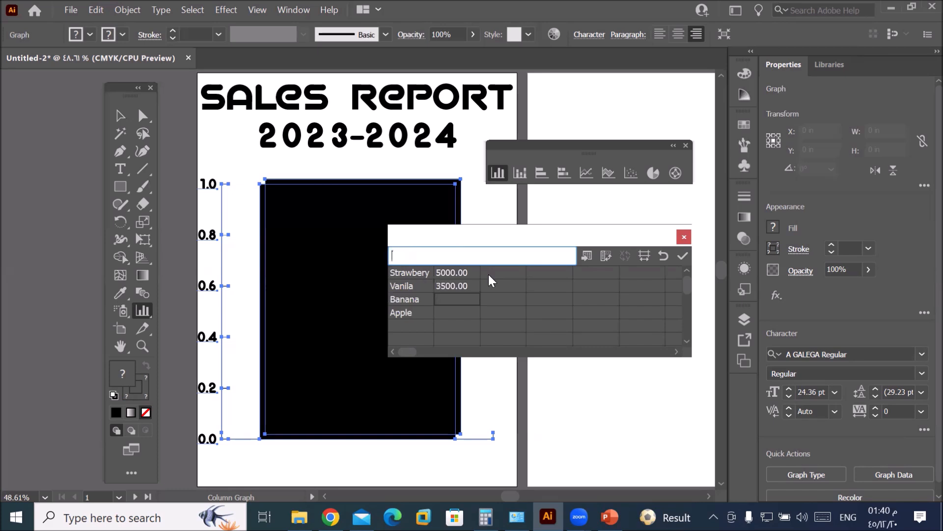
pyautogui.write('4500')
pyautogui.press('Return')
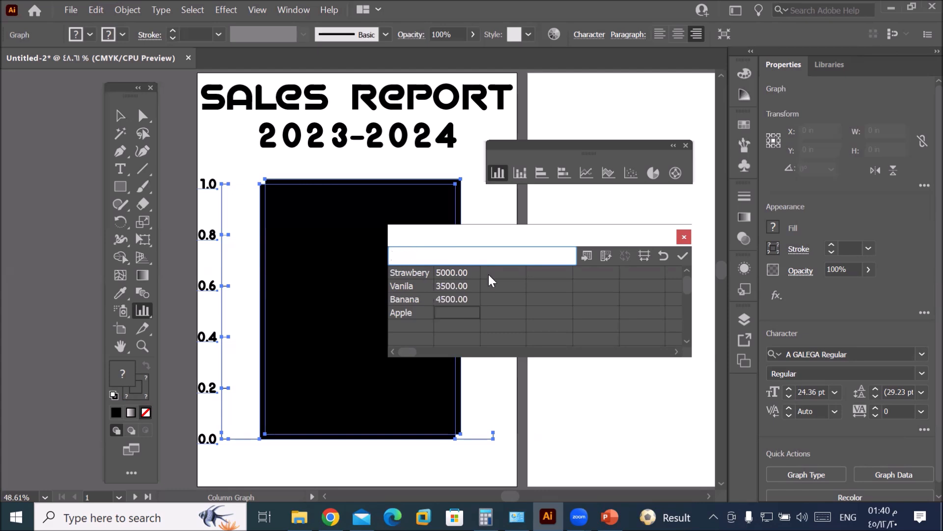
pyautogui.write('3200')
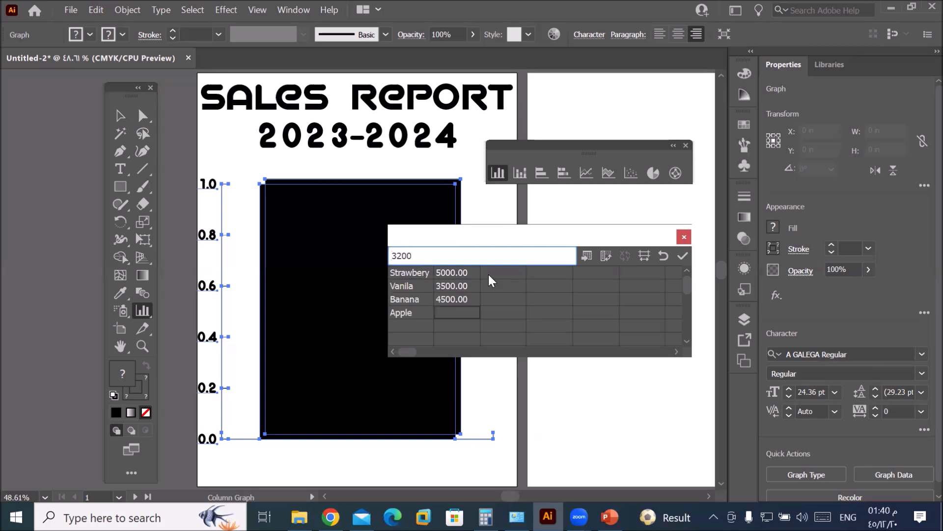
pyautogui.press('Return')
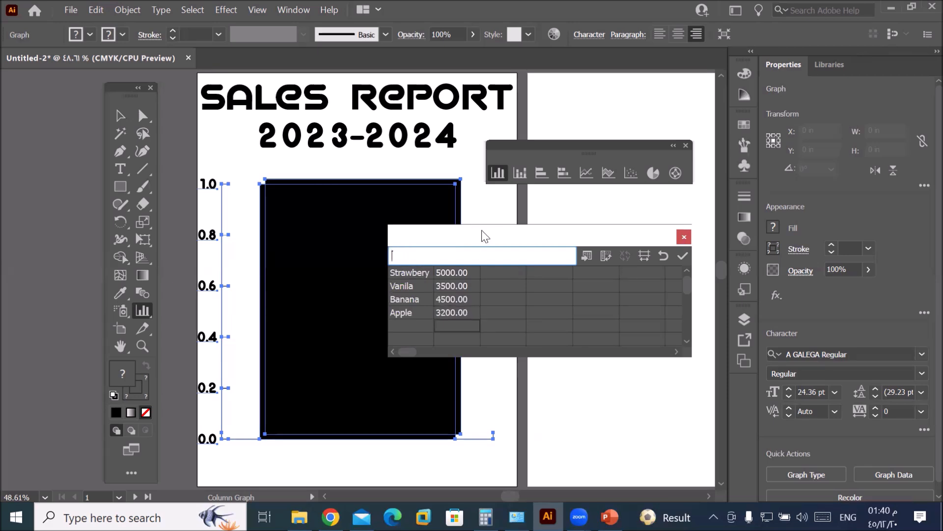
# Step: Apply the entered data to the column graph and close the data window
pyautogui.moveTo(468, 237); pyautogui.dragTo(487, 226)
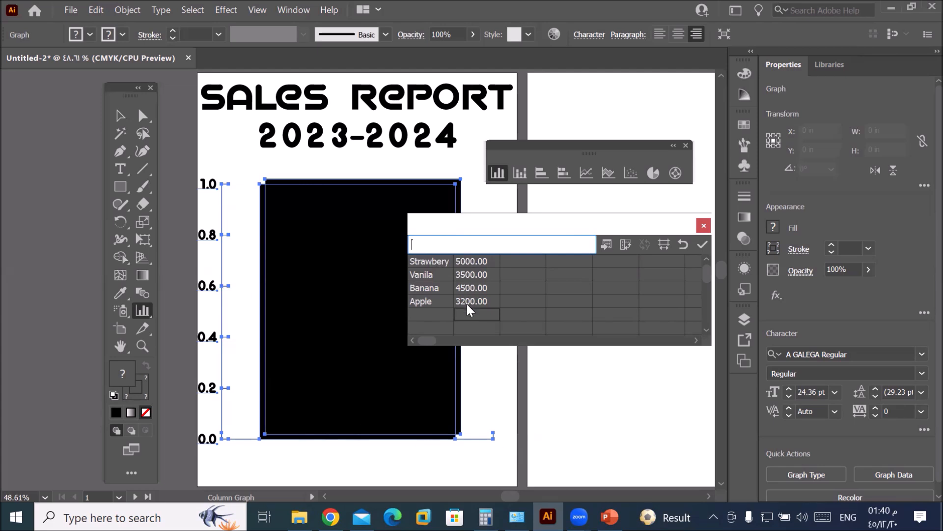
pyautogui.moveTo(498, 224); pyautogui.dragTo(421, 209)
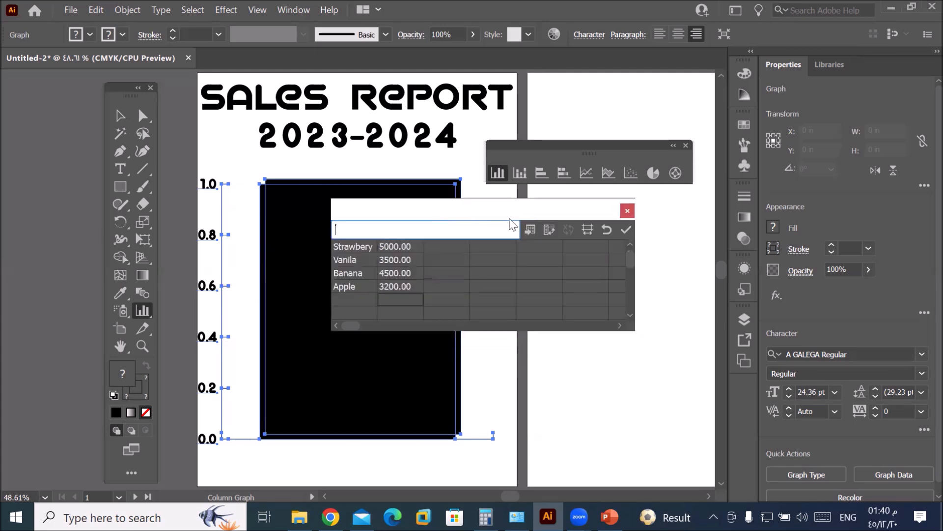
pyautogui.click(626, 229)
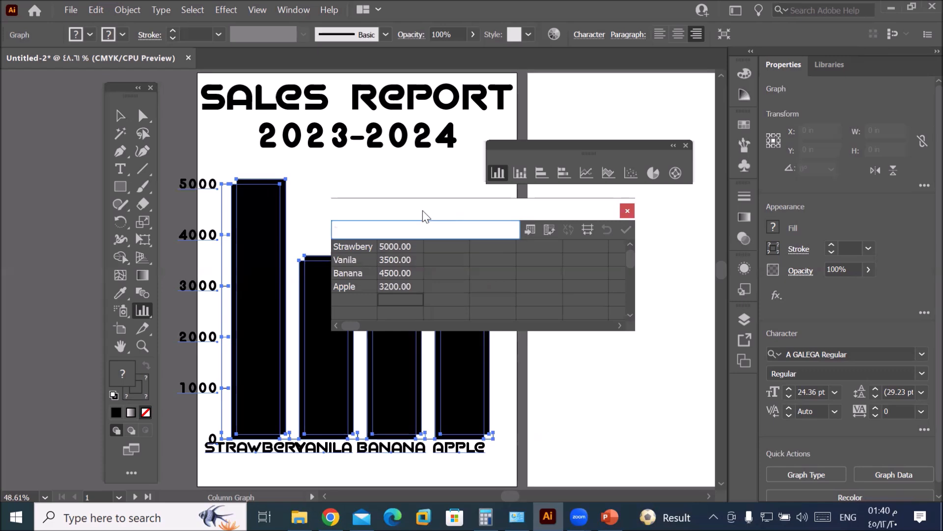
pyautogui.moveTo(423, 210); pyautogui.dragTo(491, 207)
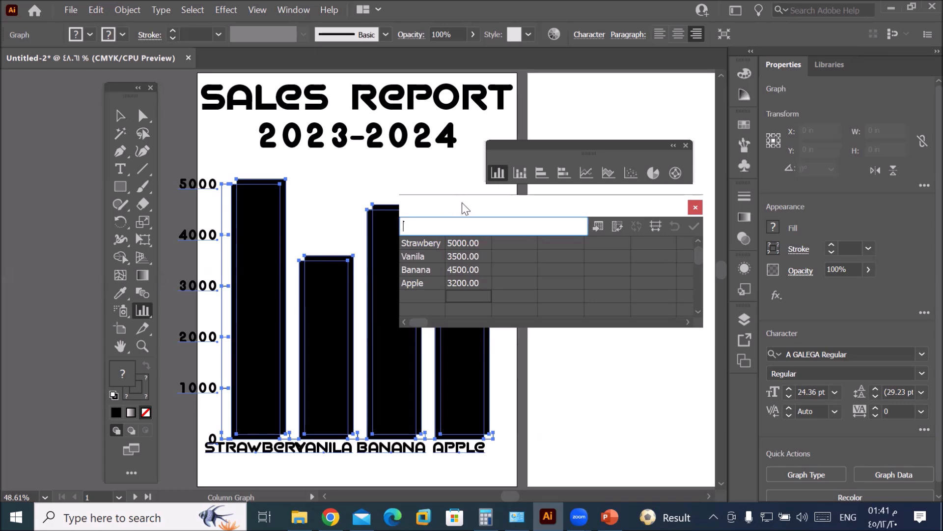
pyautogui.click(694, 208)
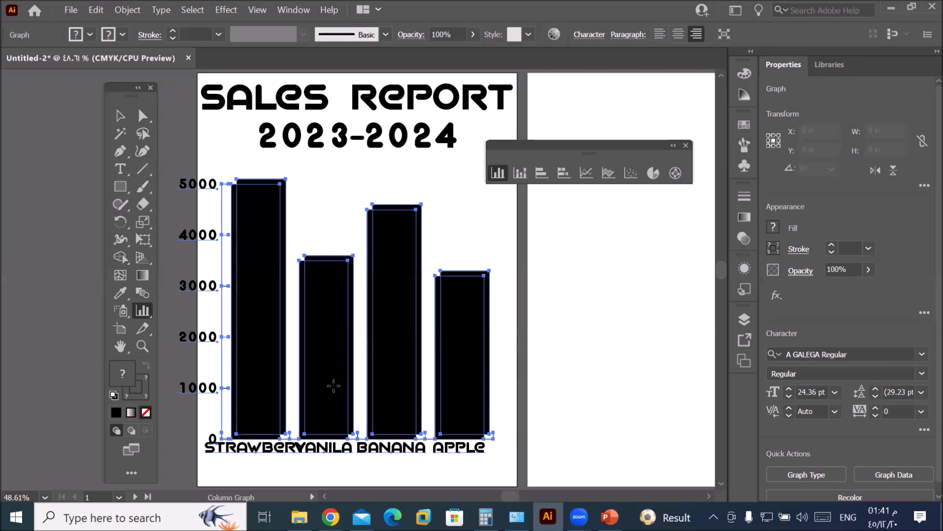
# Step: Shift the graph slightly to the right on the artboard and scale it uniformly to 80%
pyautogui.click(119, 116)
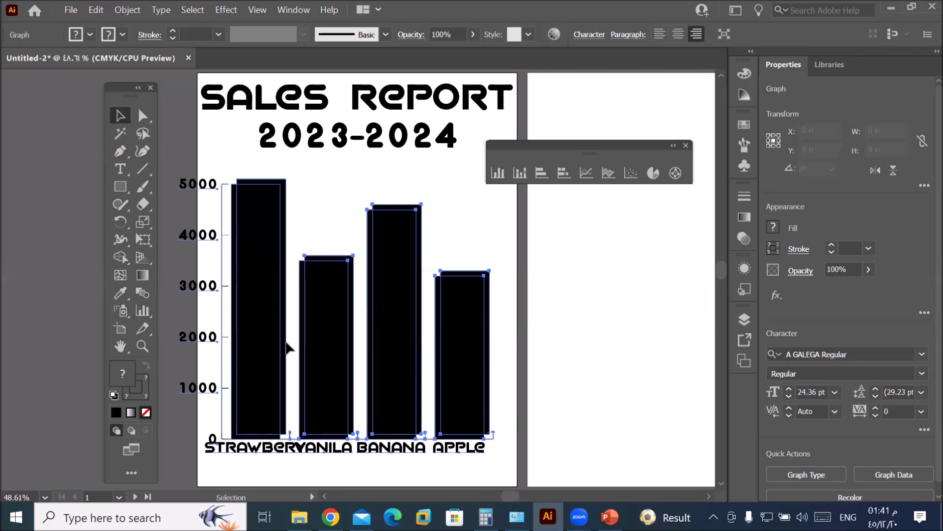
pyautogui.moveTo(274, 364); pyautogui.dragTo(300, 363)
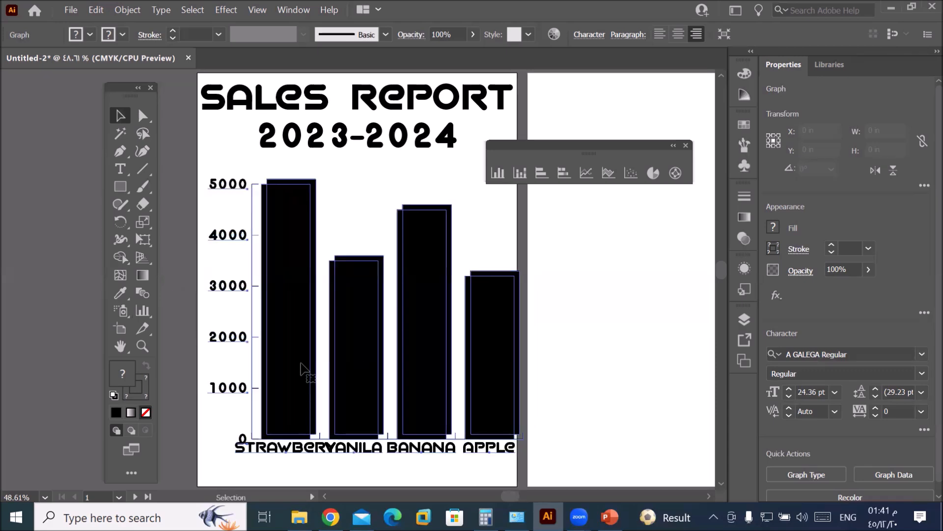
pyautogui.doubleClick(143, 221)
pyautogui.click(538, 201)
pyautogui.scroll(-6, 539, 201)
pyautogui.scroll(-18, 539, 201)
pyautogui.scroll(10, 539, 201)
pyautogui.scroll(-5, 539, 201)
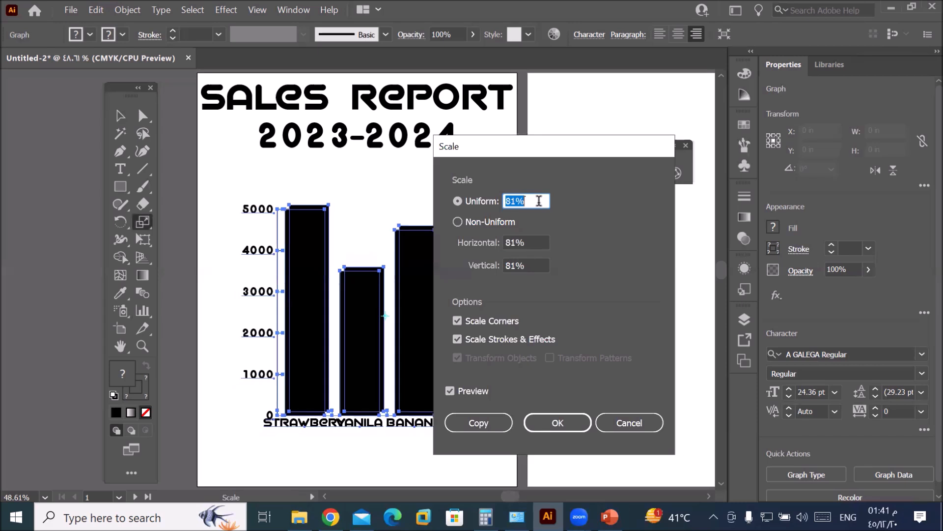
pyautogui.scroll(-2, 539, 201)
pyautogui.scroll(1, 540, 206)
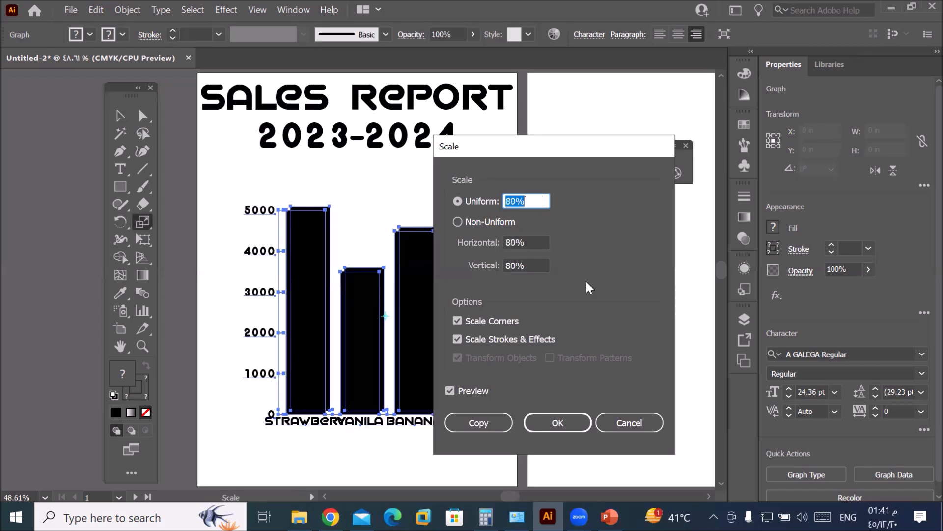
pyautogui.click(540, 417)
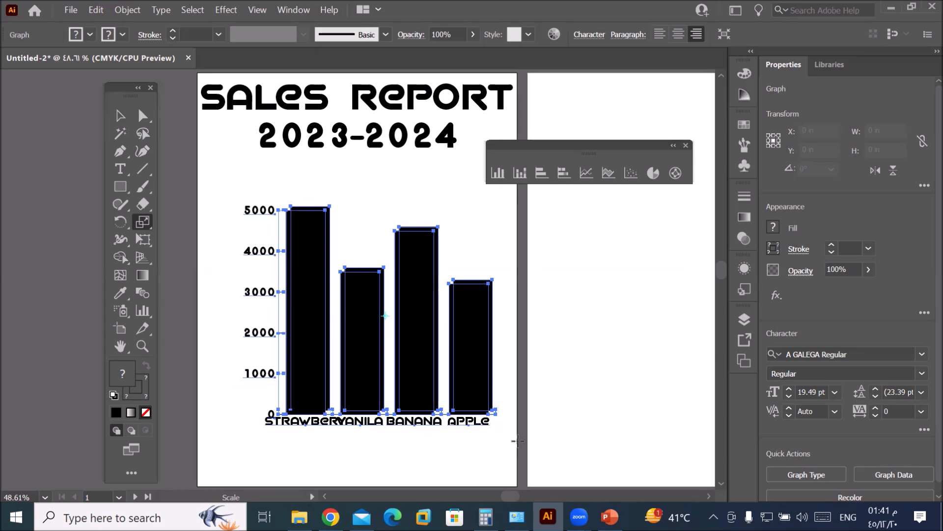
# Step: Convert the selected column graph to a Bar graph with its value axis On Bottom Side
pyautogui.keyDown('alt'); pyautogui.scroll(2, 491, 413); pyautogui.keyUp('alt')
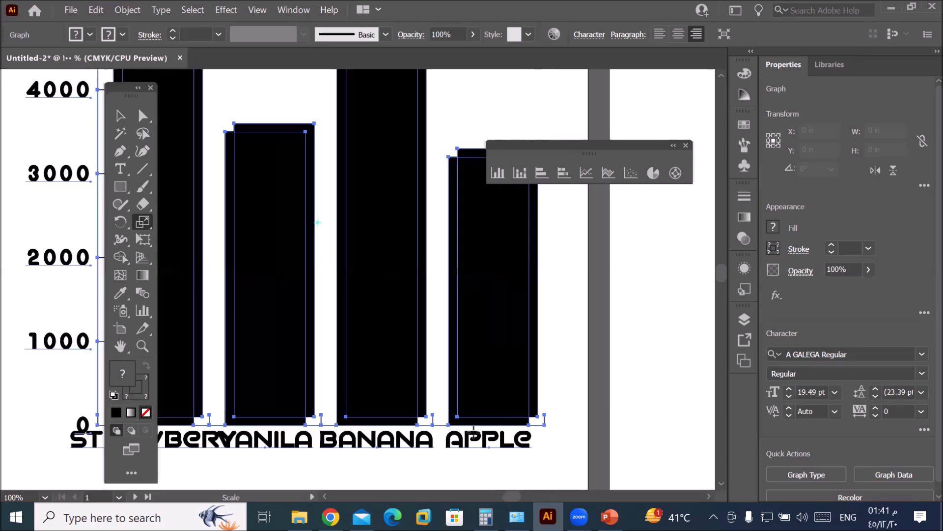
pyautogui.keyDown('alt'); pyautogui.scroll(-1, 474, 432); pyautogui.keyUp('alt')
pyautogui.keyDown('alt'); pyautogui.scroll(-1, 474, 432); pyautogui.keyUp('alt')
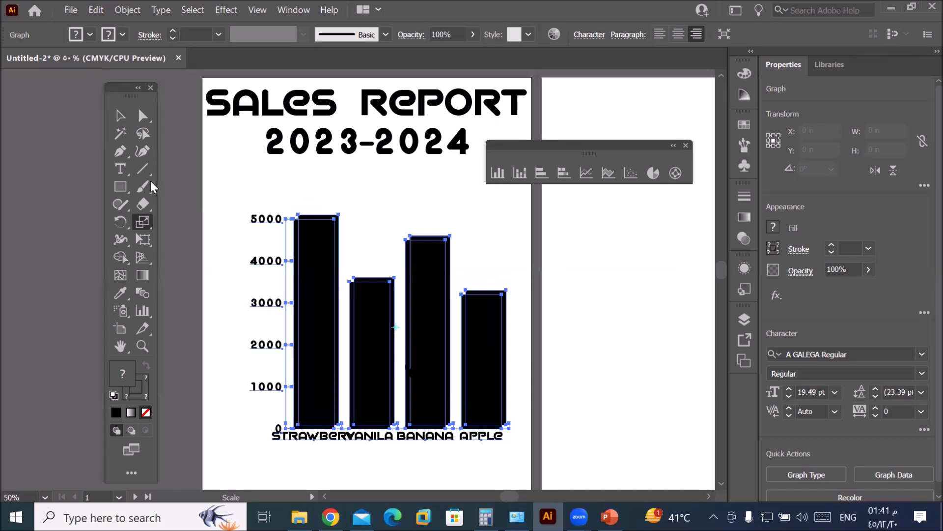
pyautogui.click(121, 117)
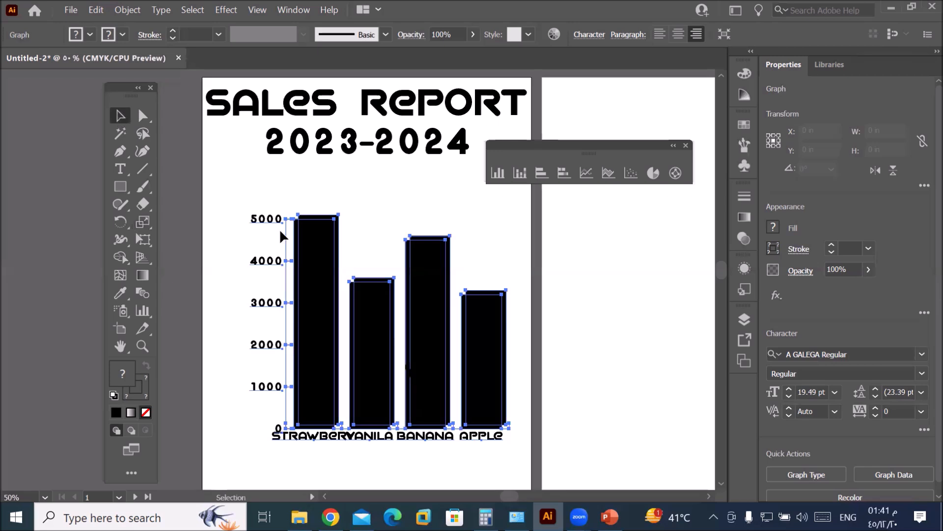
pyautogui.rightClick(383, 329)
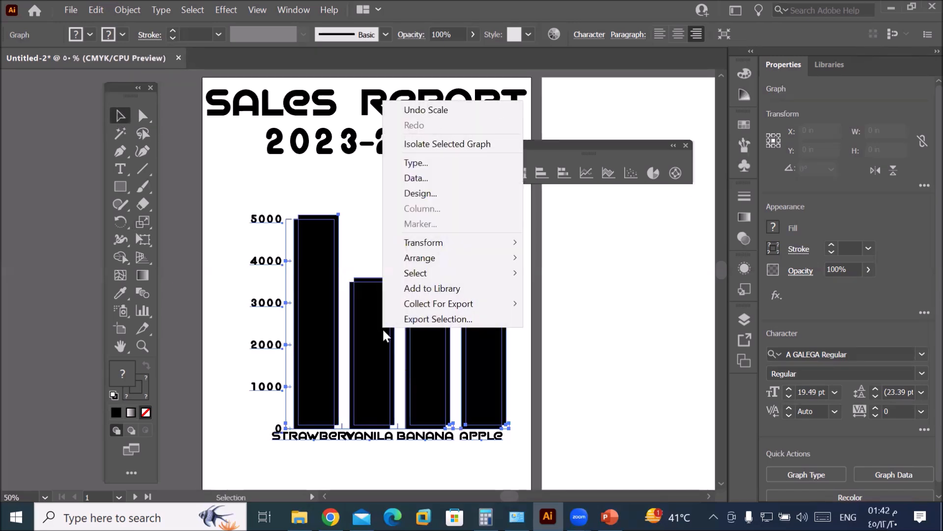
pyautogui.click(426, 163)
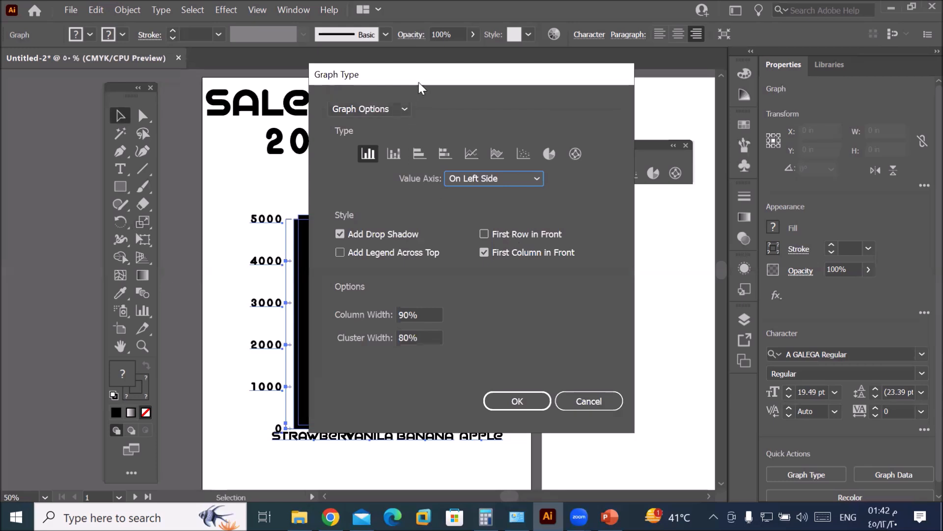
pyautogui.moveTo(420, 81); pyautogui.dragTo(559, 83)
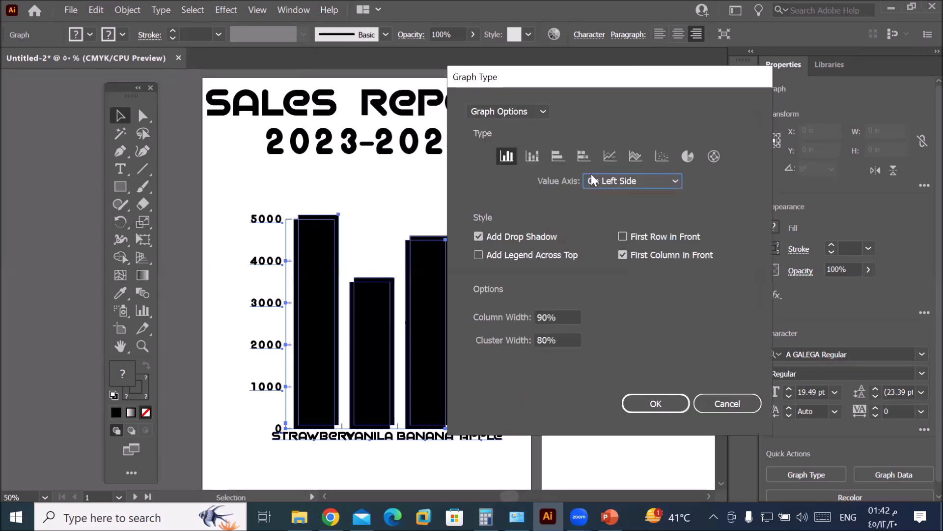
pyautogui.click(557, 157)
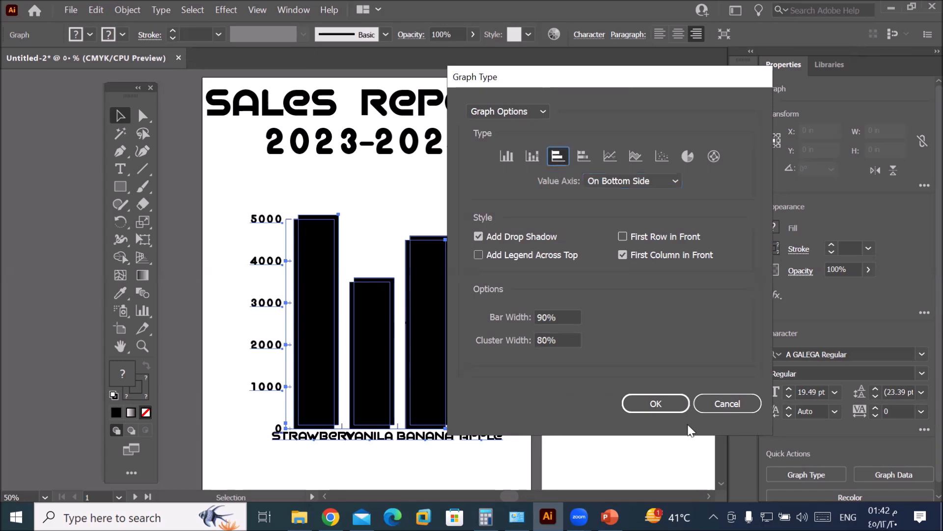
pyautogui.click(658, 405)
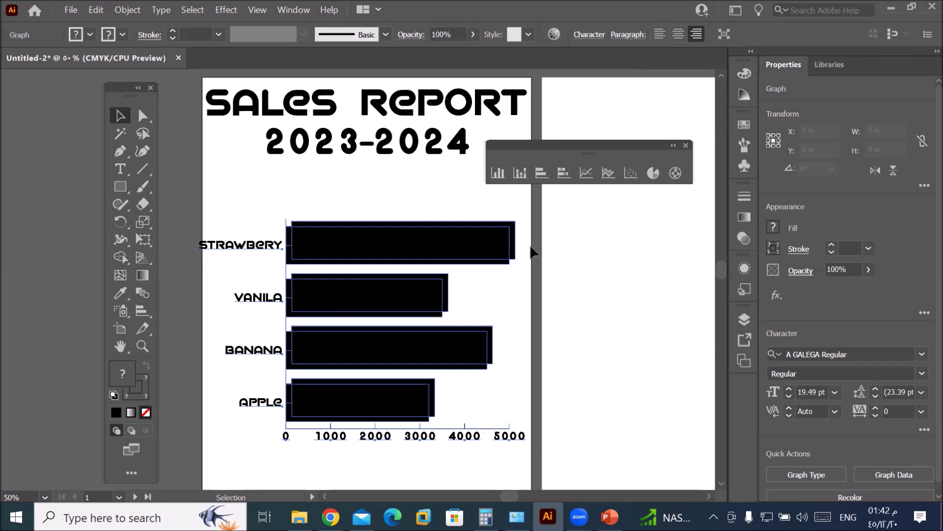
# Step: Turn off Add Drop Shadow and convert the graph to a Line graph with marked, connected data points
pyautogui.doubleClick(492, 172)
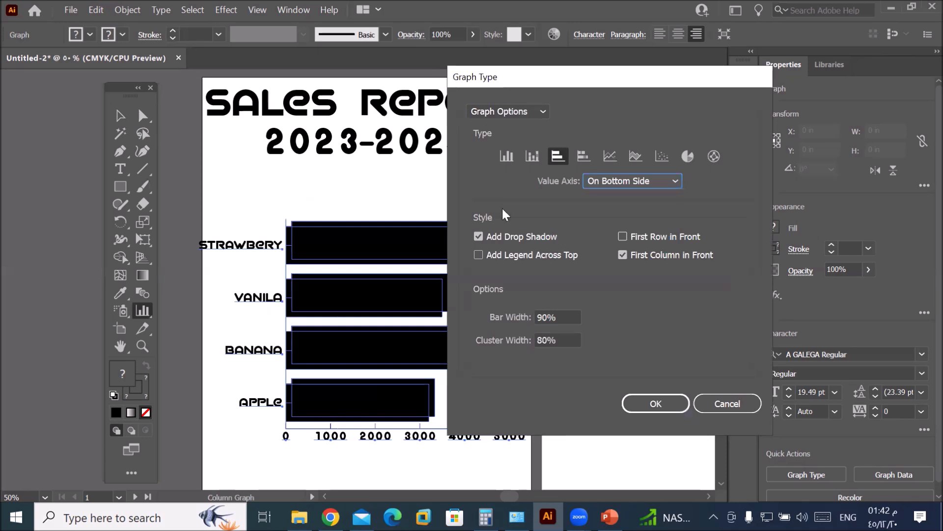
pyautogui.click(480, 235)
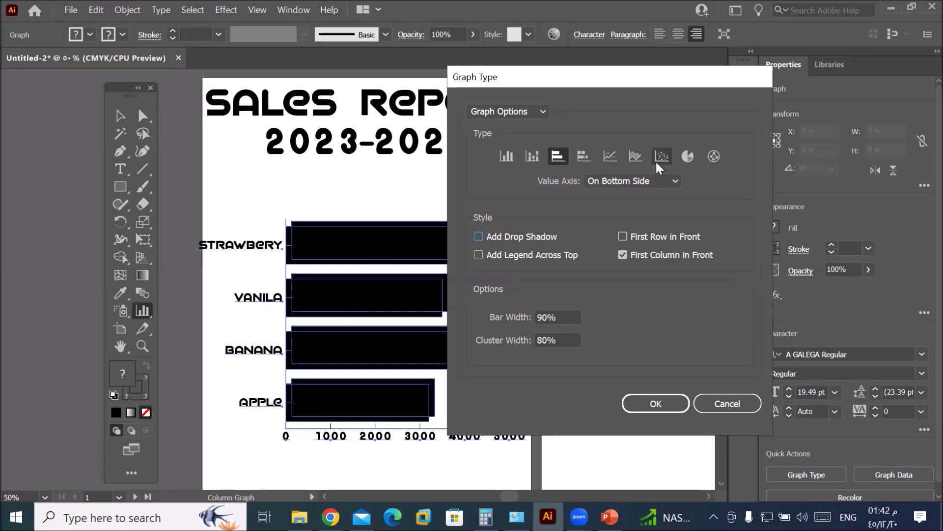
pyautogui.click(615, 157)
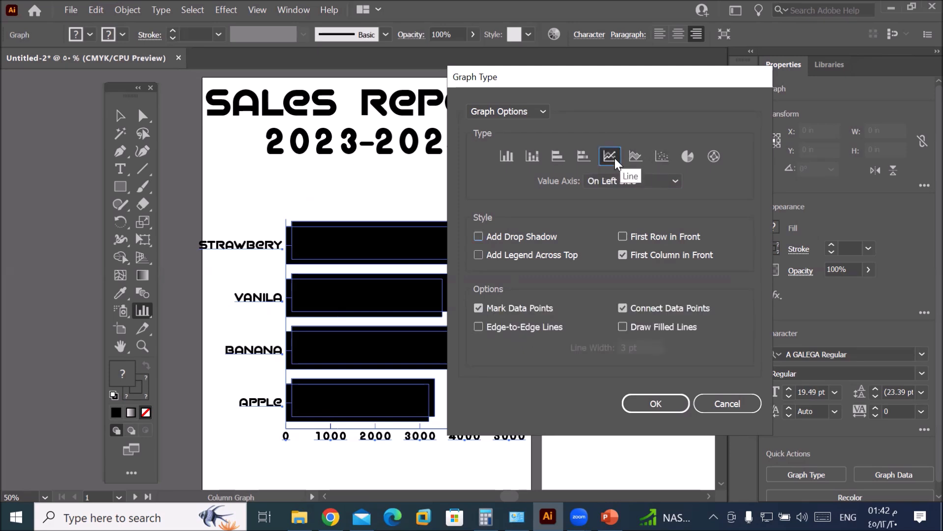
pyautogui.click(656, 404)
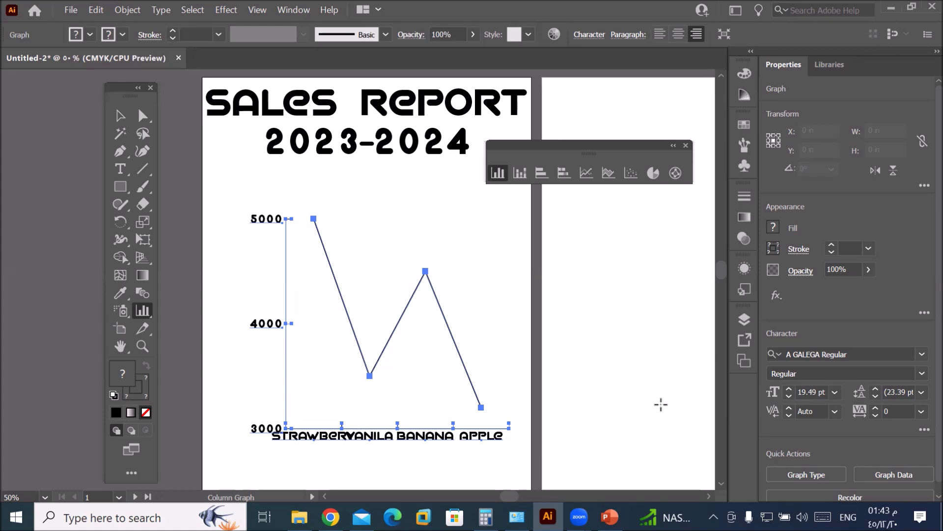
# Step: Convert the line graph back to a Column graph with its value axis On Left Side
pyautogui.click(123, 119)
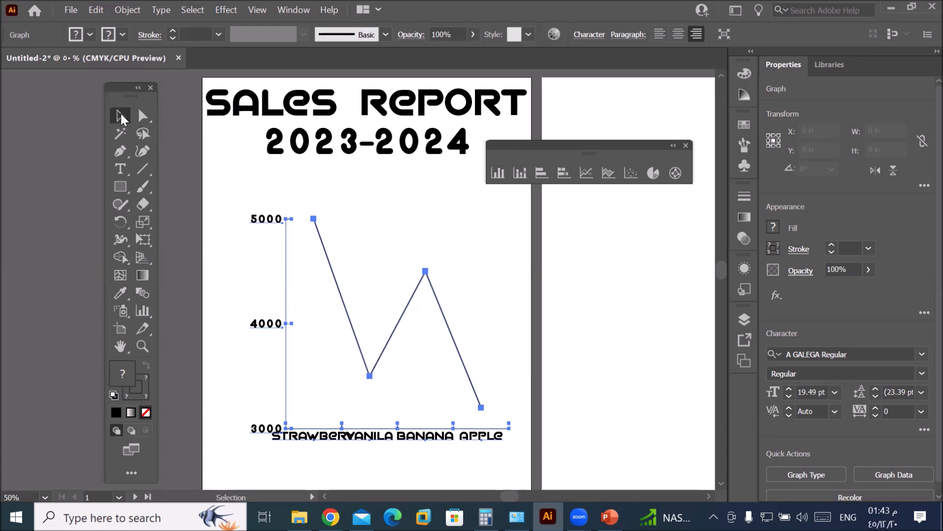
pyautogui.rightClick(350, 322)
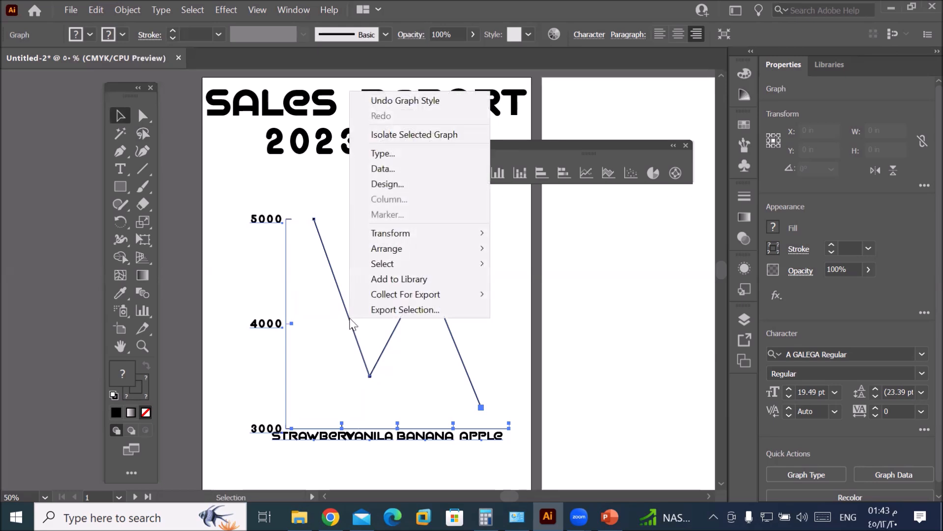
pyautogui.click(383, 154)
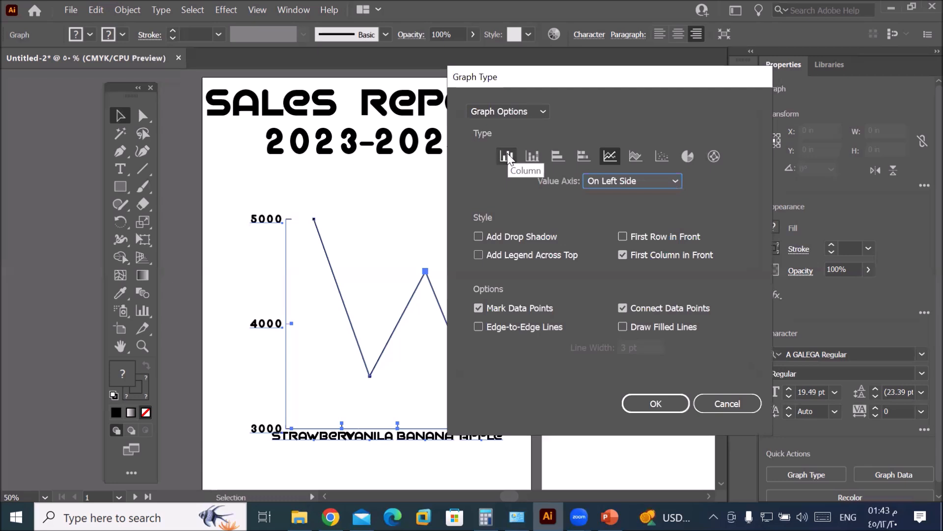
pyautogui.click(506, 156)
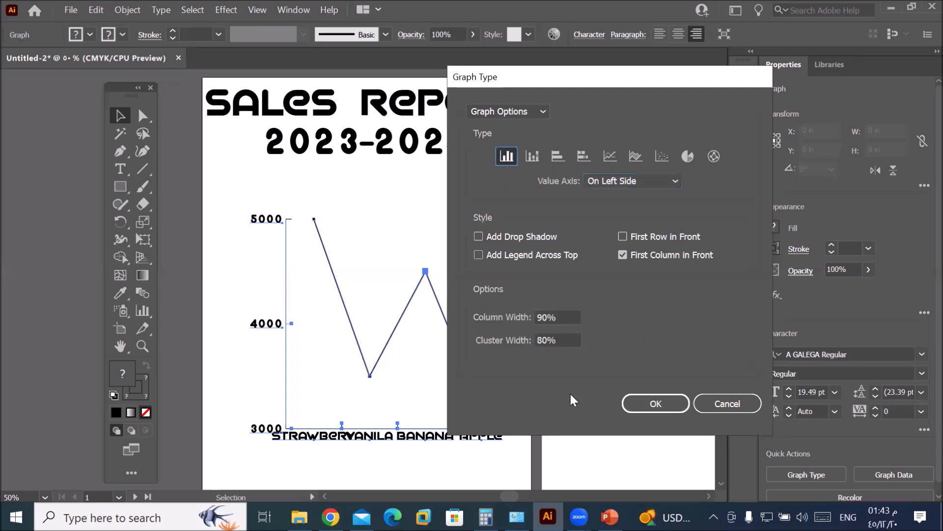
pyautogui.click(655, 408)
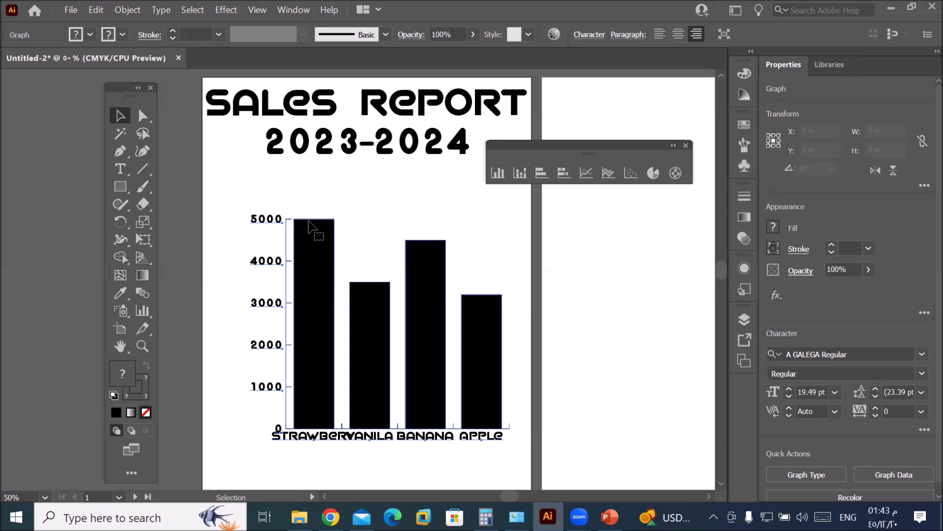
# Step: Open the graph's data and set the Strawbery value to 2599, applying it to the graph
pyautogui.rightClick(320, 328)
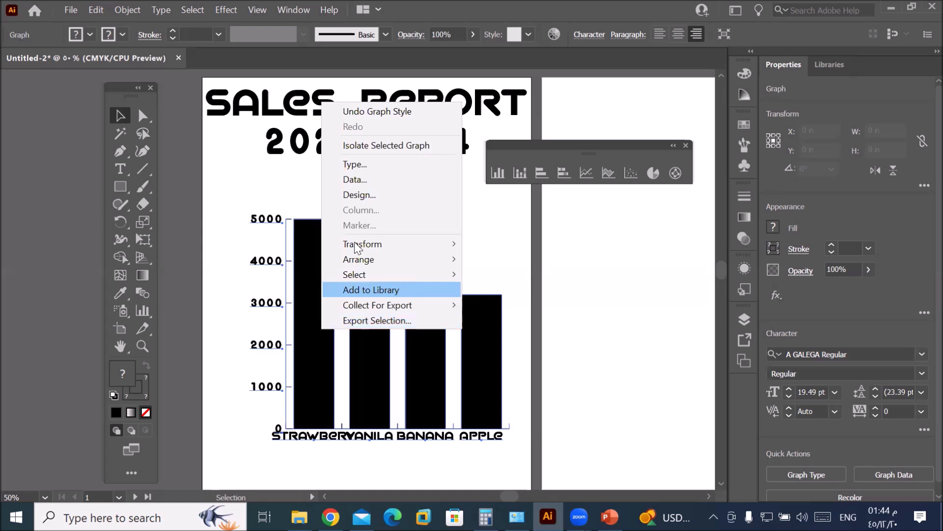
pyautogui.click(382, 180)
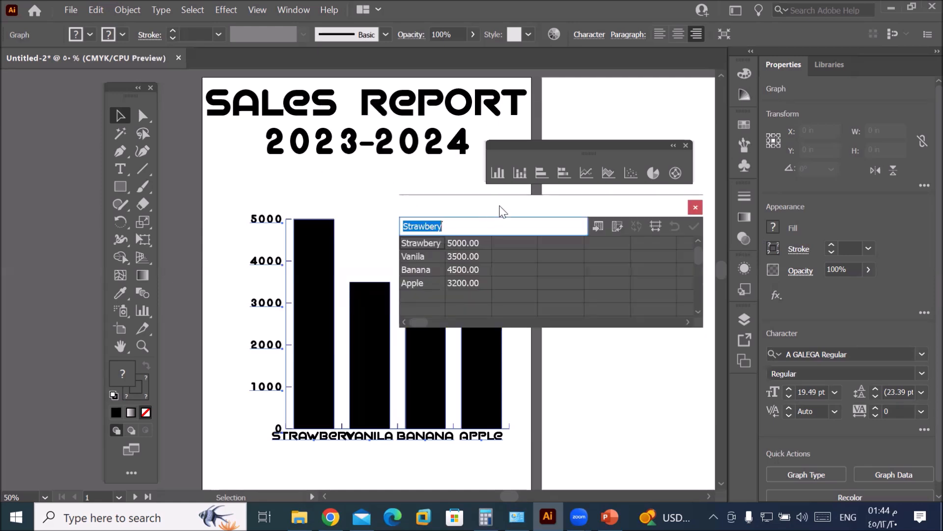
pyautogui.moveTo(499, 206); pyautogui.dragTo(498, 215)
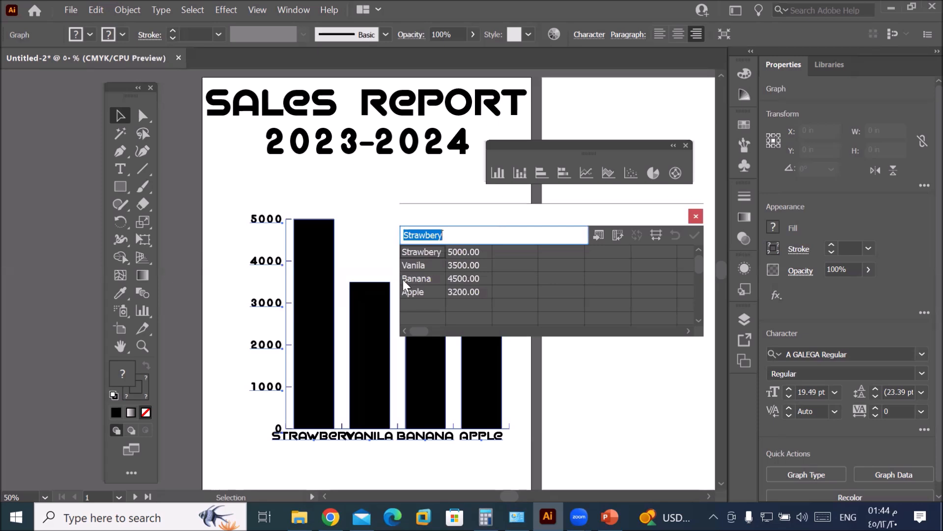
pyautogui.click(457, 251)
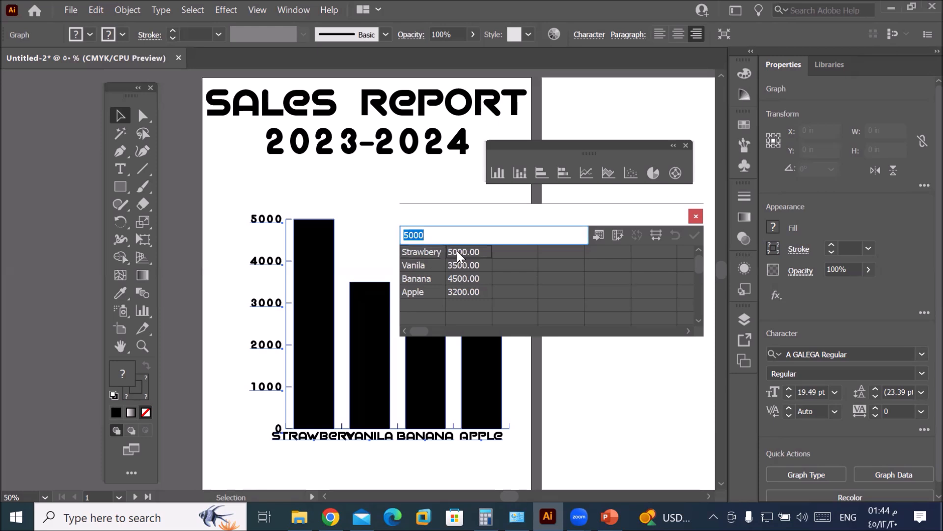
pyautogui.write('2599')
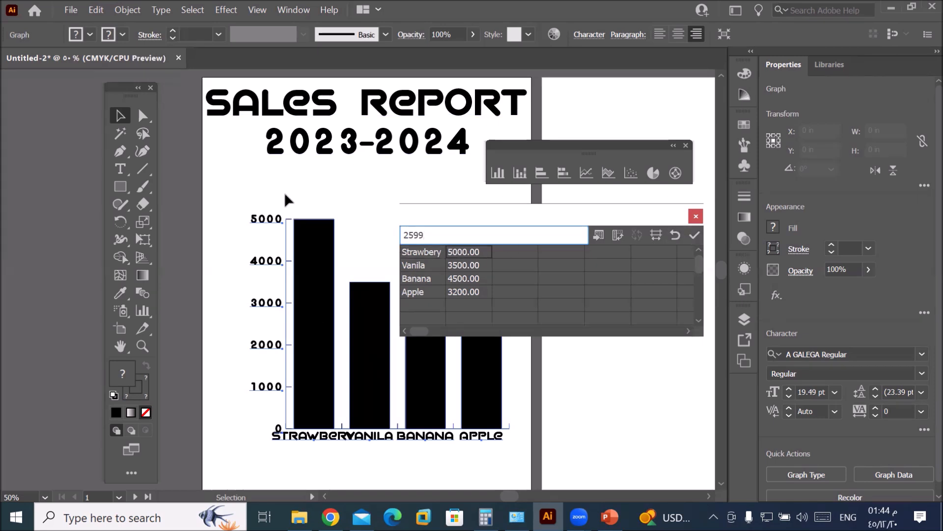
pyautogui.click(694, 235)
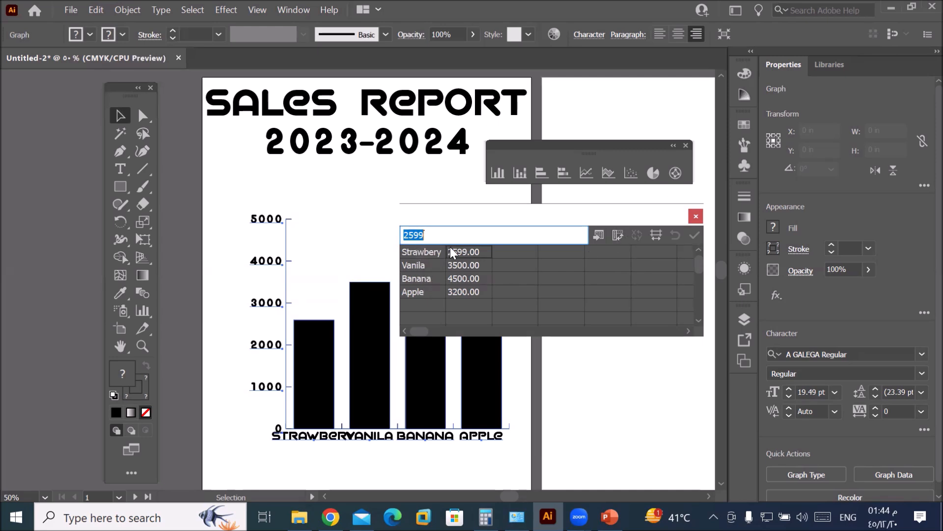
# Step: Transpose the graph data so each flavour is its own column, apply it, and move the data window off the columns
pyautogui.click(618, 232)
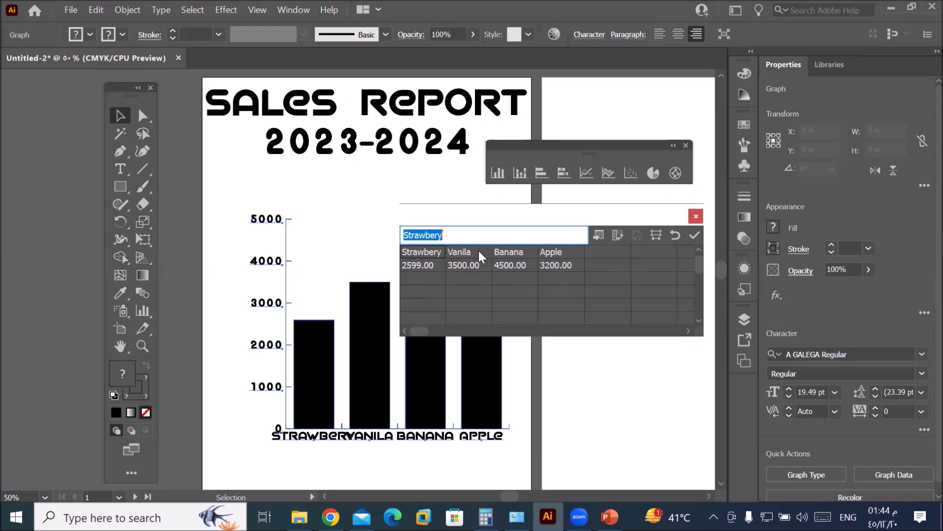
pyautogui.click(617, 234)
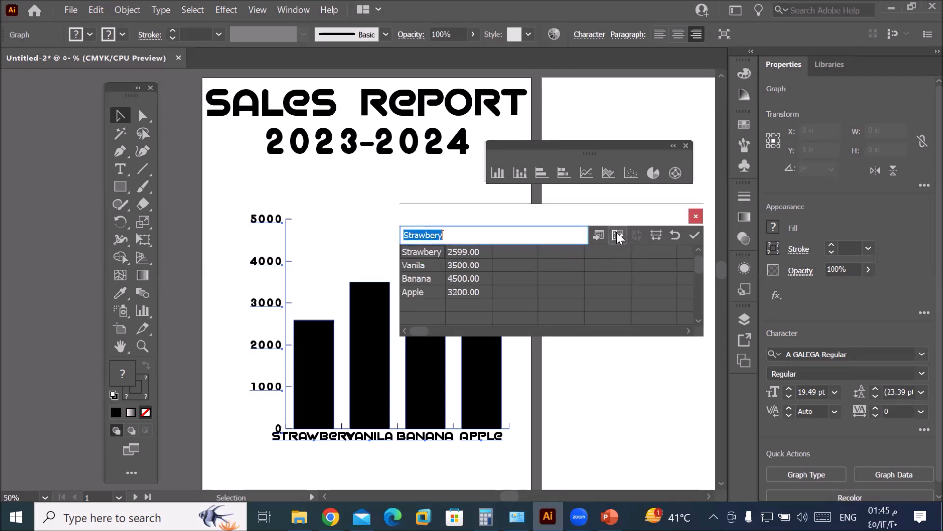
pyautogui.click(617, 235)
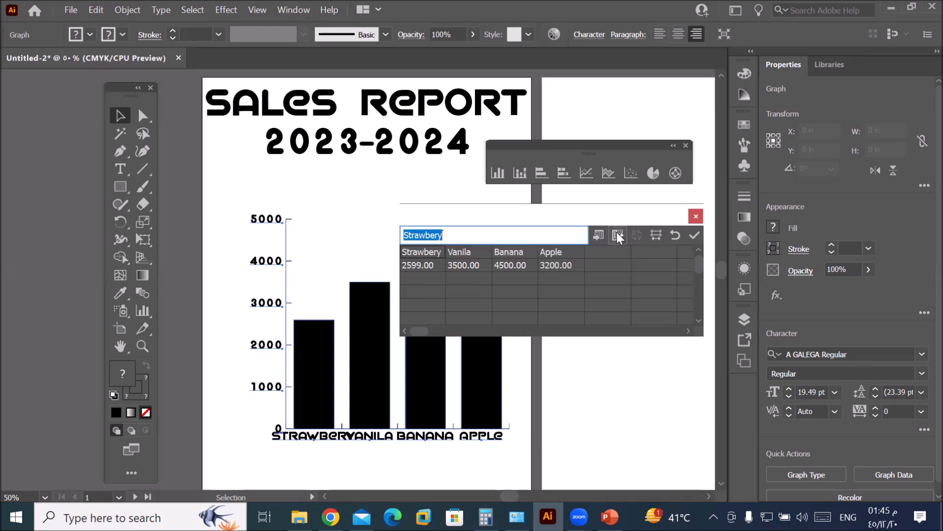
pyautogui.click(697, 240)
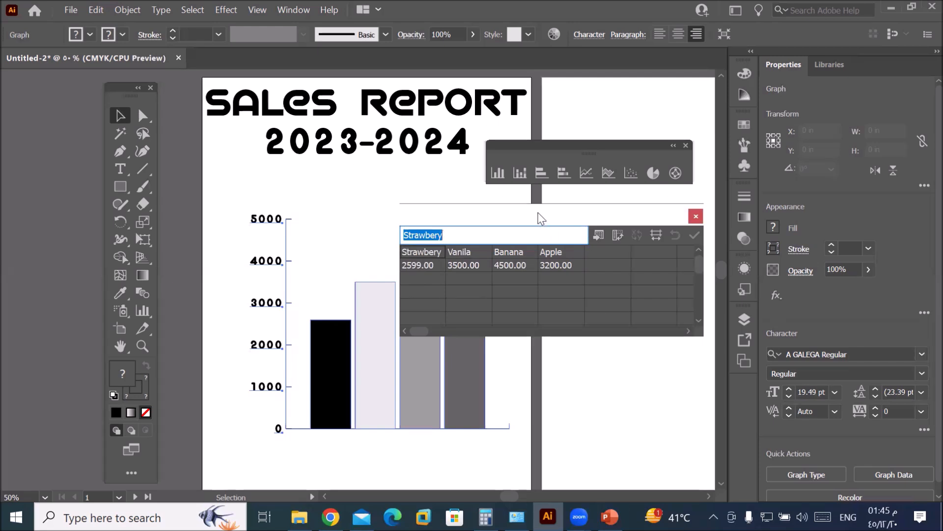
pyautogui.moveTo(541, 219); pyautogui.dragTo(290, 267)
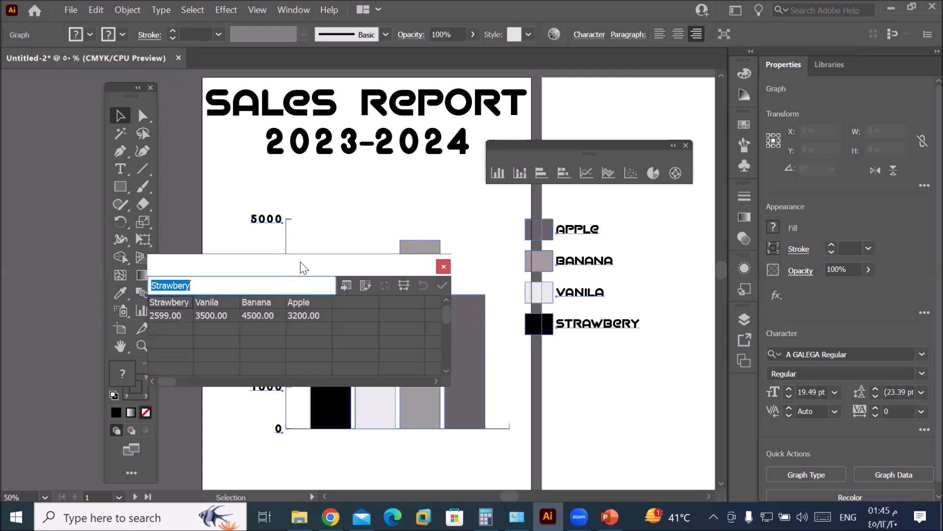
pyautogui.moveTo(300, 268); pyautogui.dragTo(313, 158)
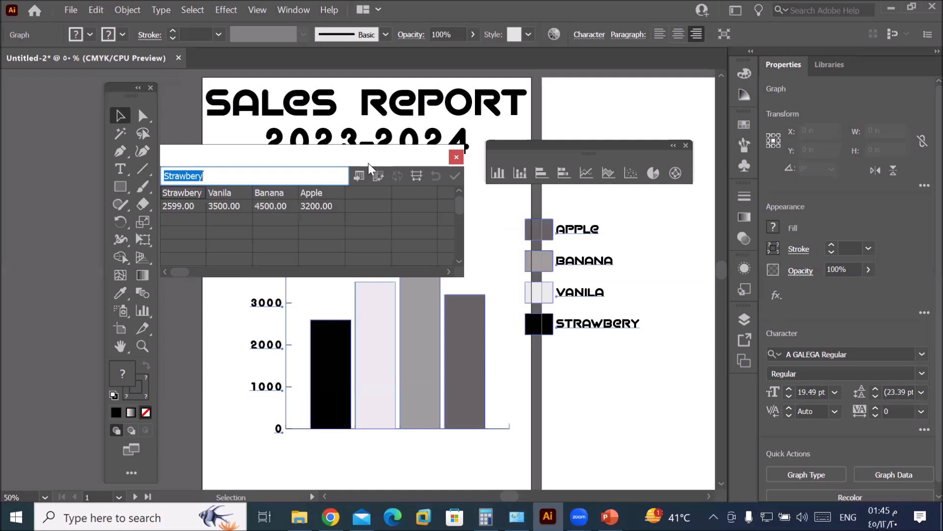
pyautogui.moveTo(367, 163); pyautogui.dragTo(377, 102)
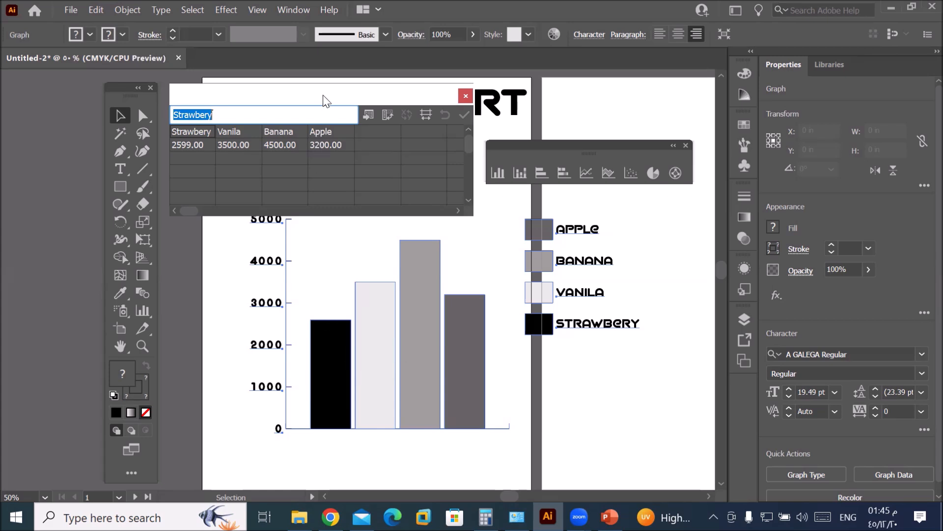
pyautogui.moveTo(322, 95); pyautogui.dragTo(356, 76)
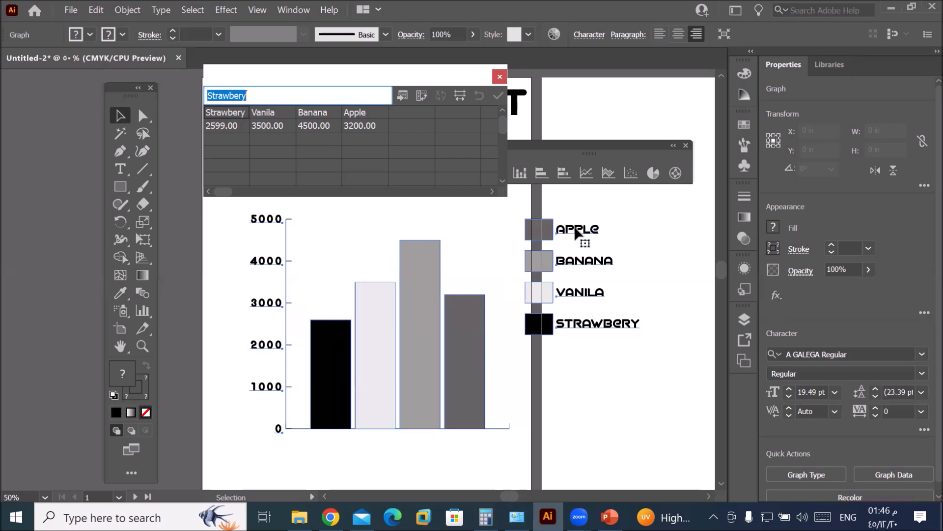
# Step: Transpose the graph data back so each flavour is a row, and apply it
pyautogui.click(421, 98)
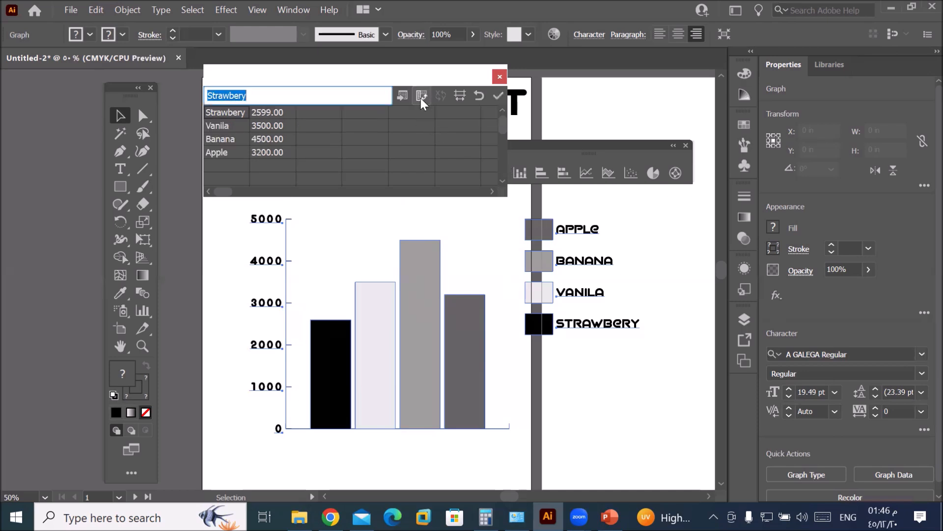
pyautogui.click(493, 93)
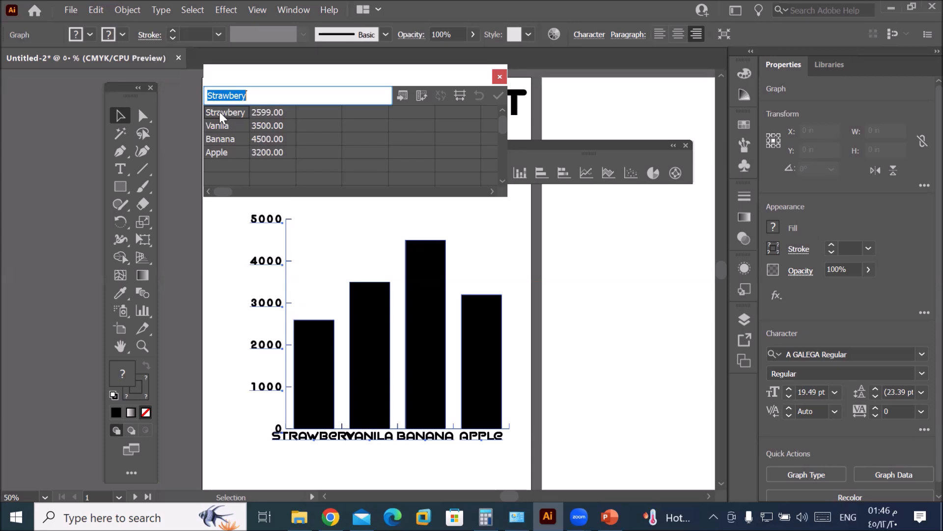
# Step: Replace the first two category labels, Strawbery and Vanila, with '2020 and '2021 in the graph data
pyautogui.write('2020.00')
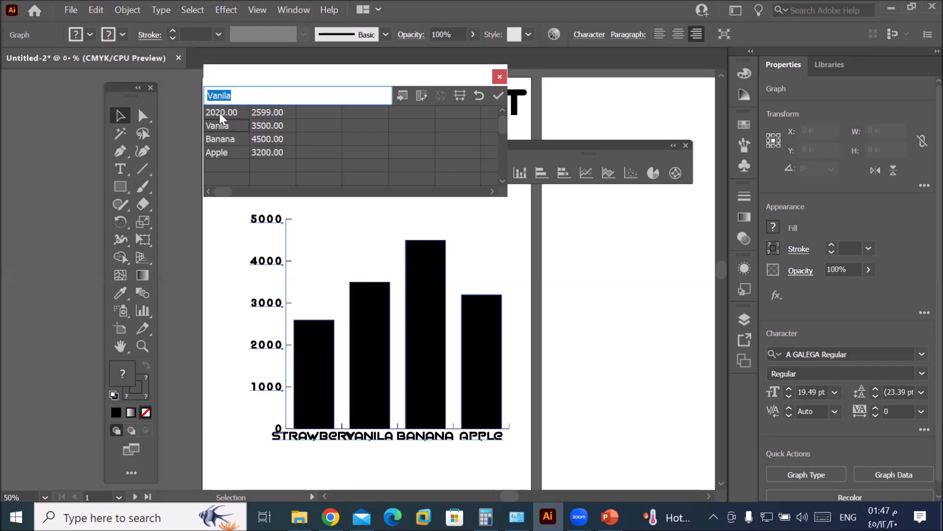
pyautogui.click(219, 113)
pyautogui.press('Return')
pyautogui.press('BackSpace')
pyautogui.write("'2021")
pyautogui.press('Return')
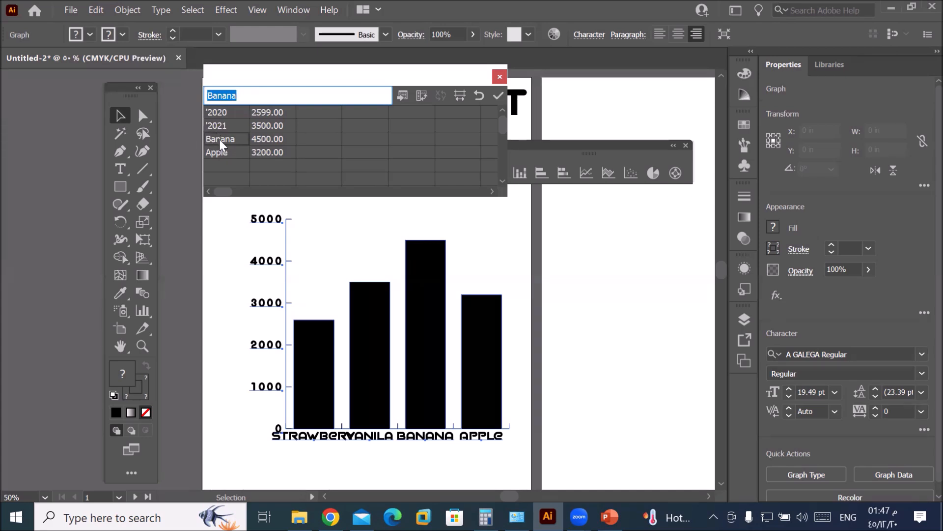
# Step: Replace the Banana and Apple labels with '2022 and '2023 and apply the data to the graph
pyautogui.write('2022')
pyautogui.press('Return')
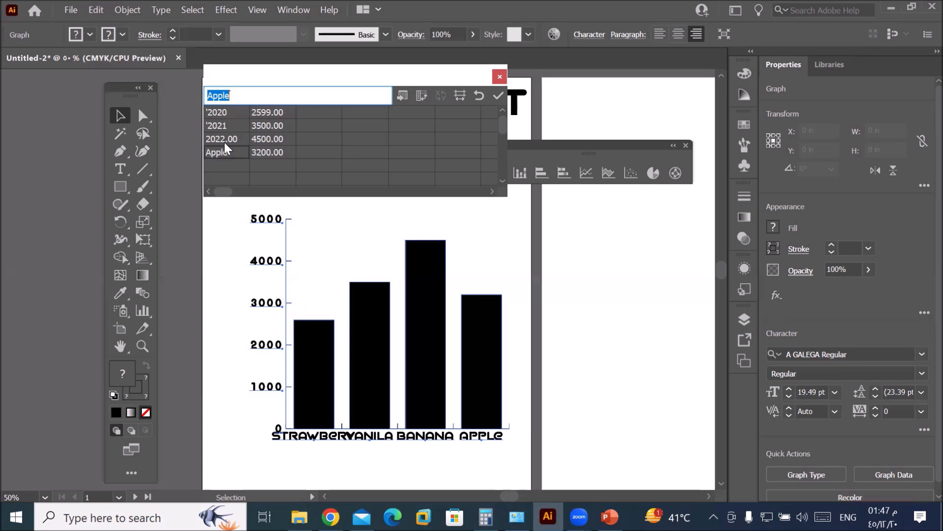
pyautogui.write("'2022")
pyautogui.press('Return')
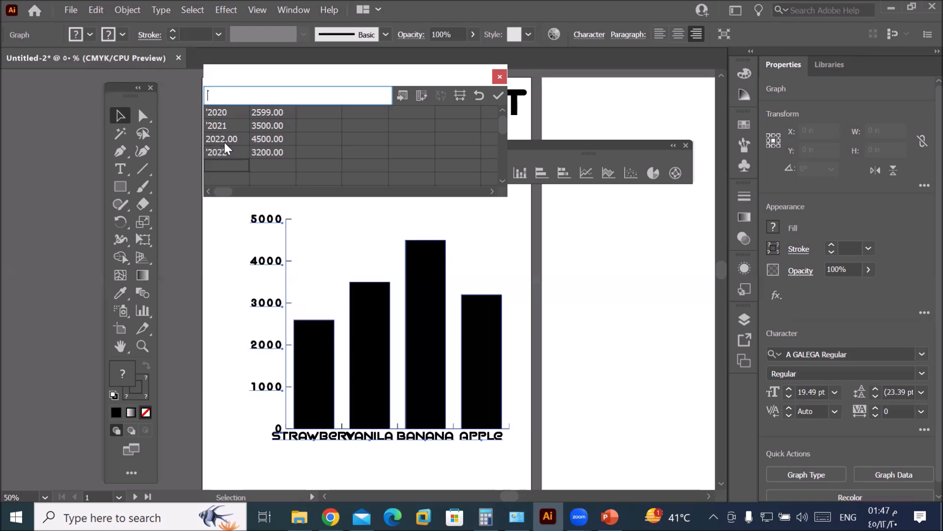
pyautogui.click(222, 138)
pyautogui.write("'2022")
pyautogui.press('Return')
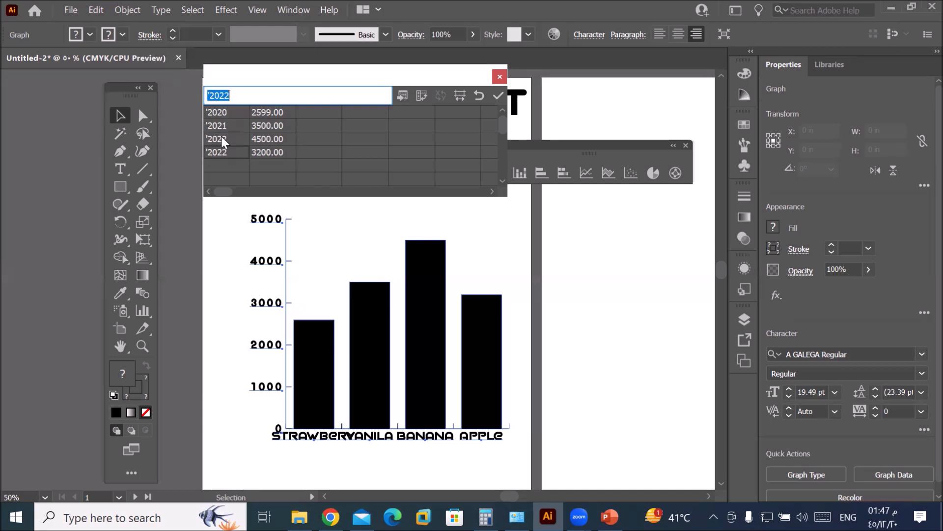
pyautogui.write("'2023")
pyautogui.press('Return')
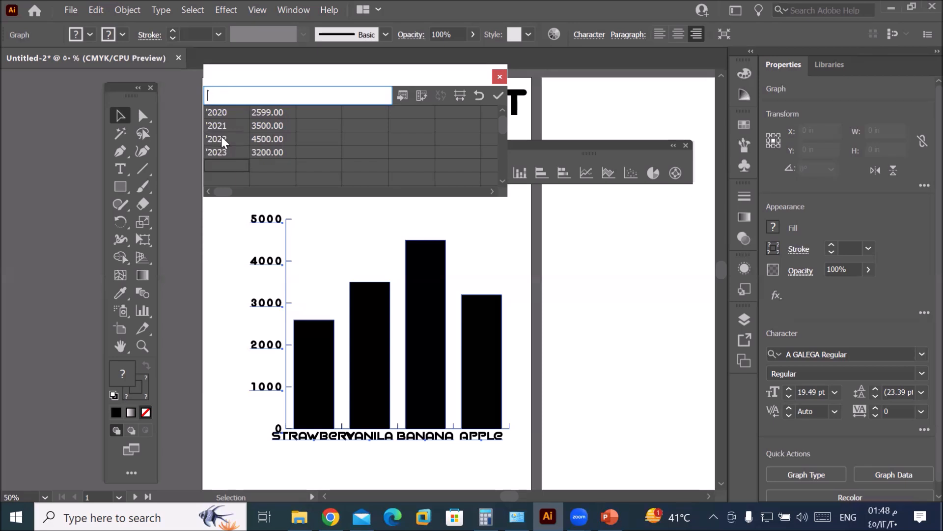
pyautogui.click(498, 95)
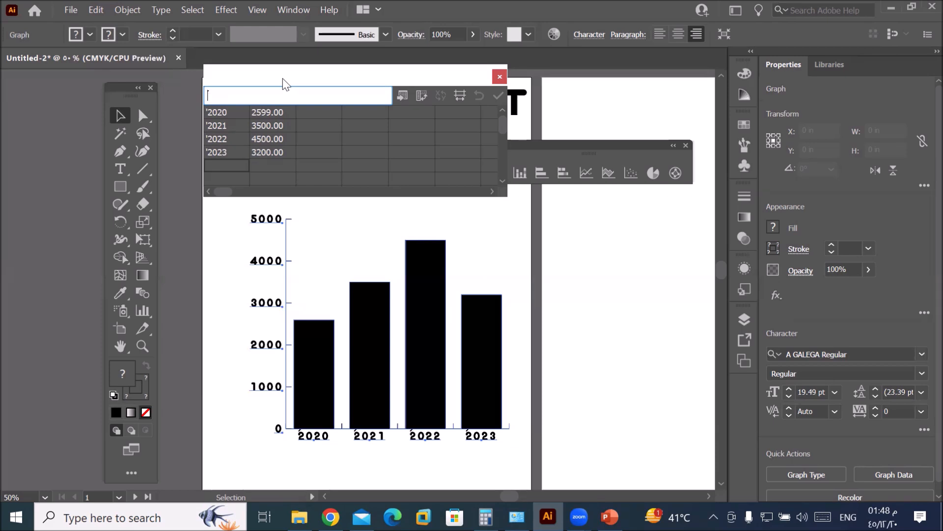
# Step: Transpose the graph data so each year is its own column, apply it, and close the data window
pyautogui.moveTo(282, 79); pyautogui.dragTo(142, 162)
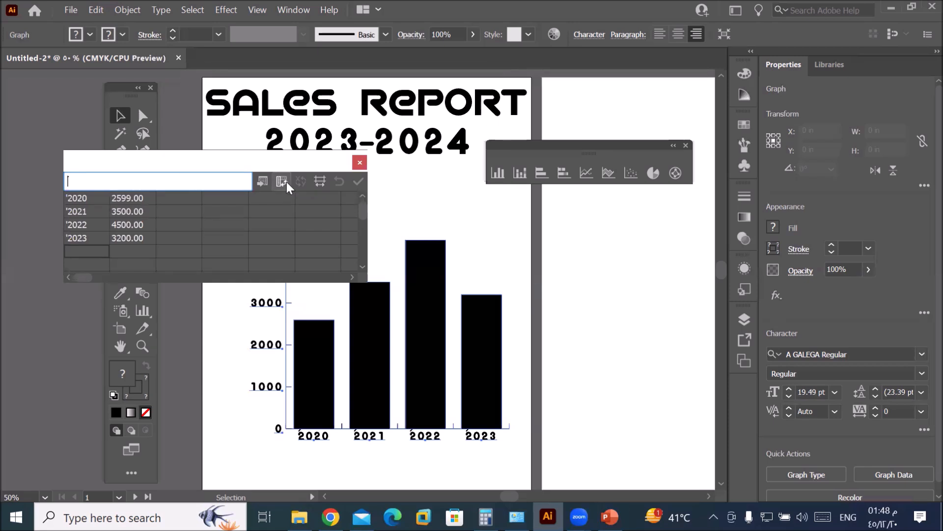
pyautogui.click(287, 182)
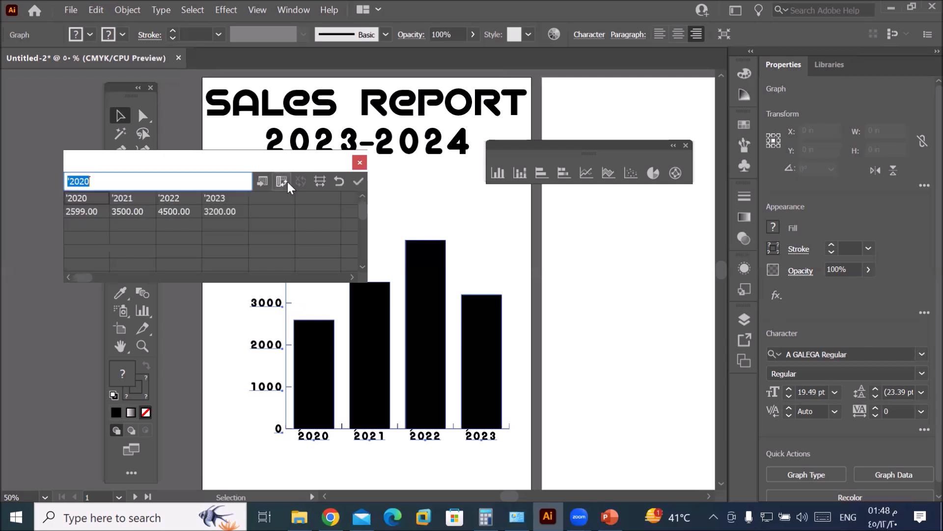
pyautogui.click(358, 181)
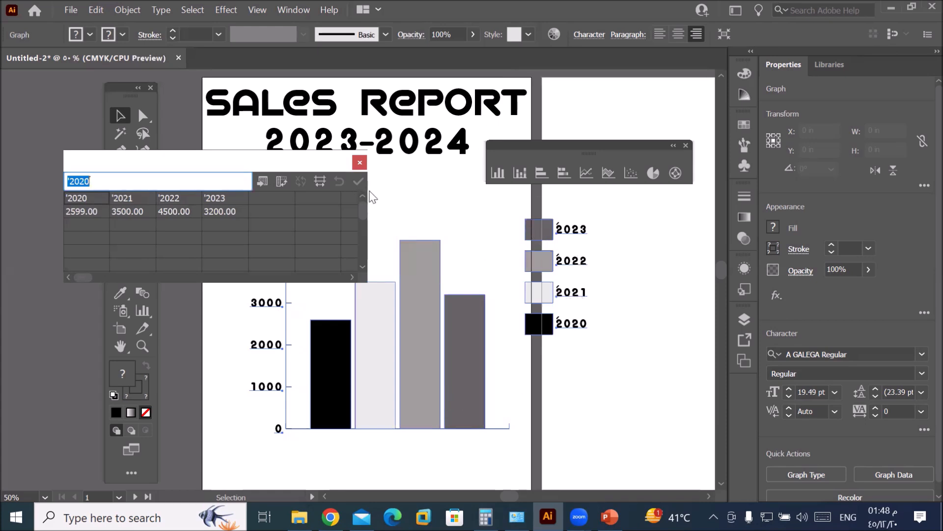
pyautogui.click(361, 158)
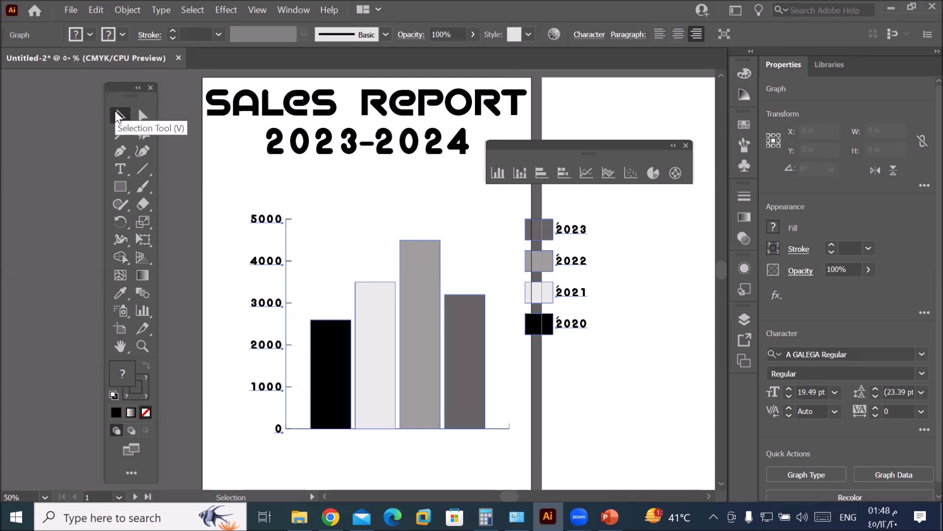
# Step: With the Direct Selection tool, select the 2022 column of the graph together with its legend swatch
pyautogui.click(142, 116)
pyautogui.click(426, 273)
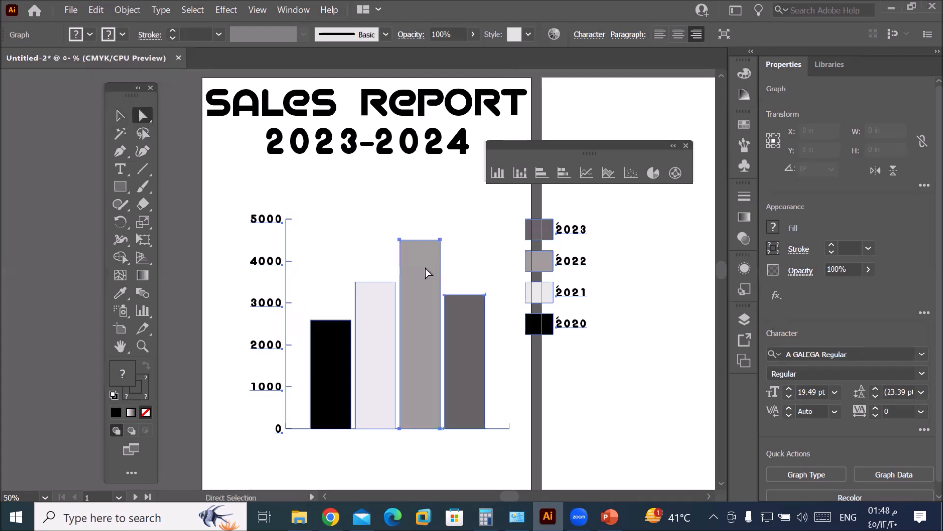
pyautogui.keyDown('shift'); pyautogui.click(362, 310); pyautogui.keyUp('shift')
pyautogui.keyDown('shift'); pyautogui.click(334, 337); pyautogui.keyUp('shift')
pyautogui.keyDown('shift'); pyautogui.click(471, 329); pyautogui.keyUp('shift')
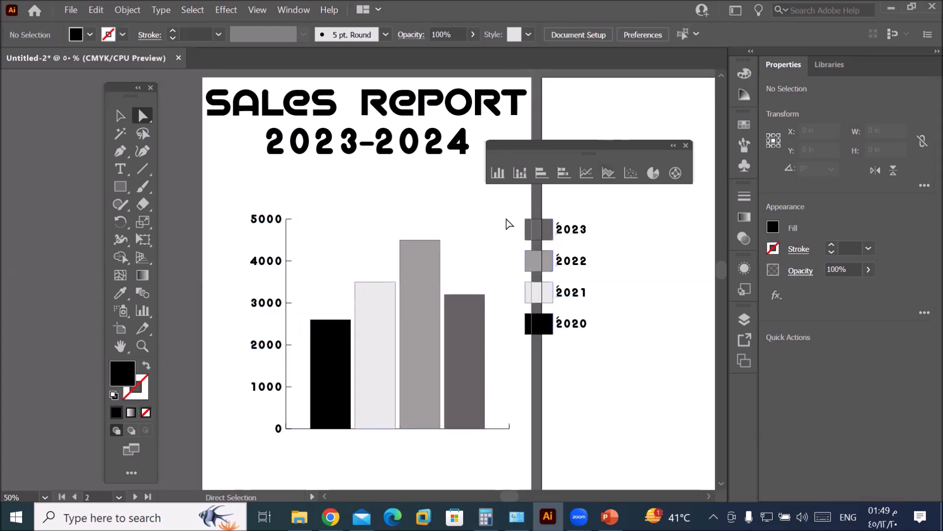
pyautogui.click(421, 253)
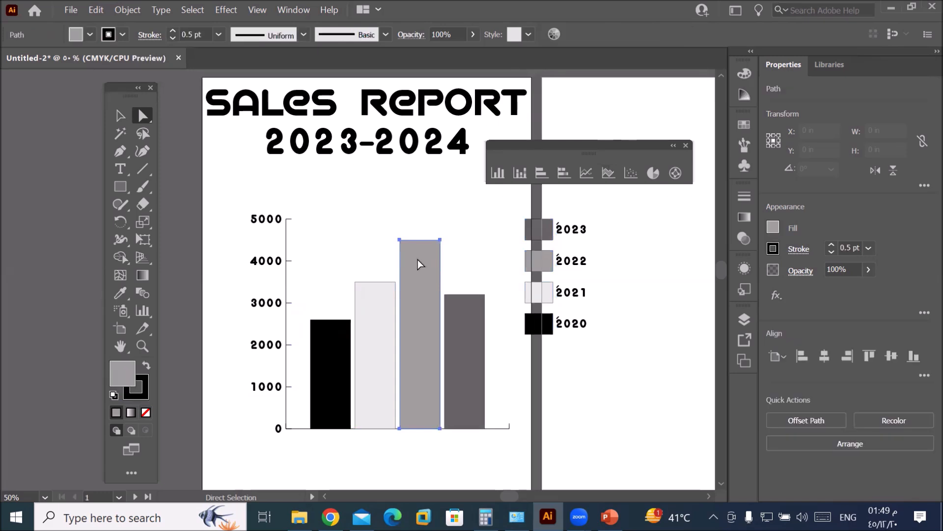
pyautogui.keyDown('shift'); pyautogui.click(548, 265); pyautogui.keyUp('shift')
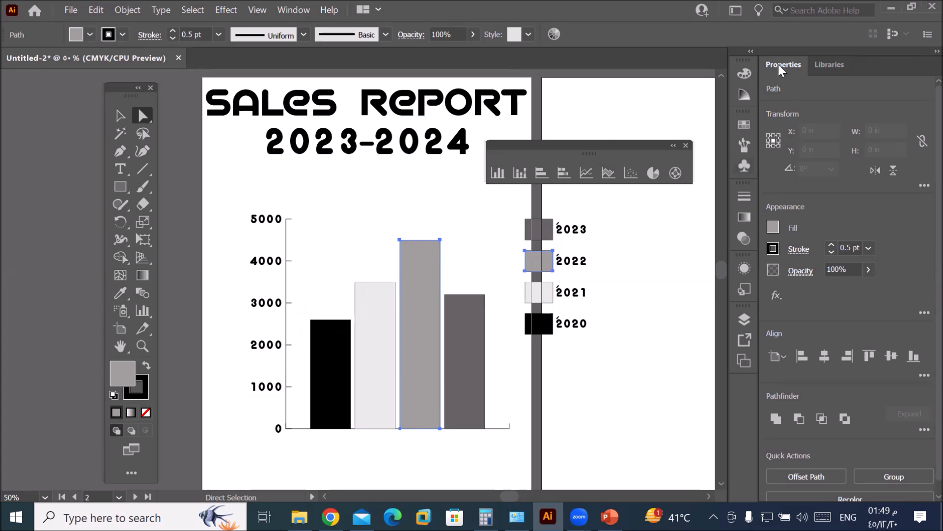
# Step: Detach the Properties panel from its dock, float it over the artwork and close it
pyautogui.moveTo(778, 64); pyautogui.dragTo(591, 61)
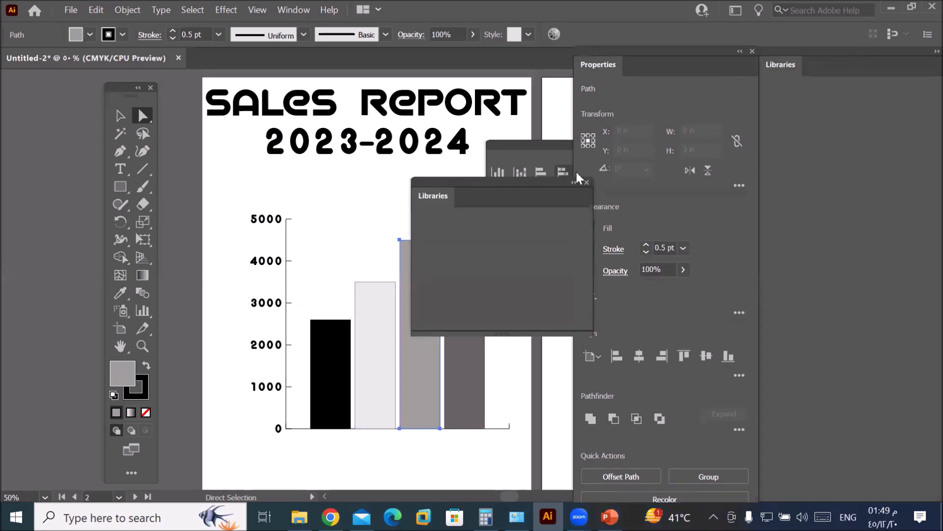
pyautogui.click(586, 183)
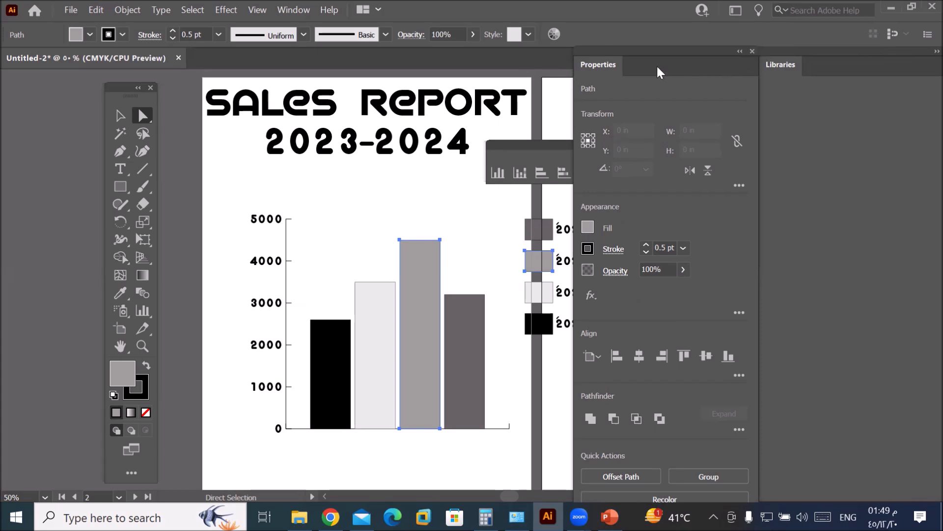
pyautogui.moveTo(616, 65); pyautogui.dragTo(547, 104)
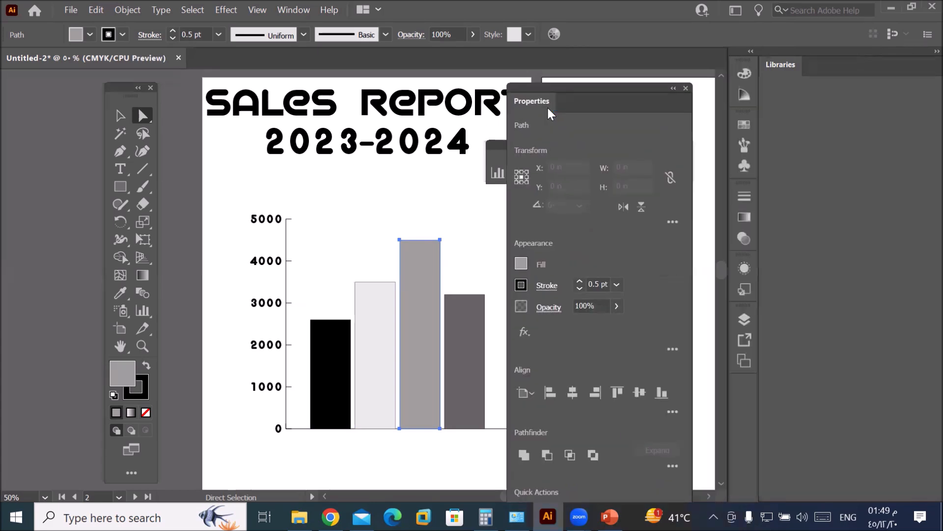
pyautogui.click(686, 89)
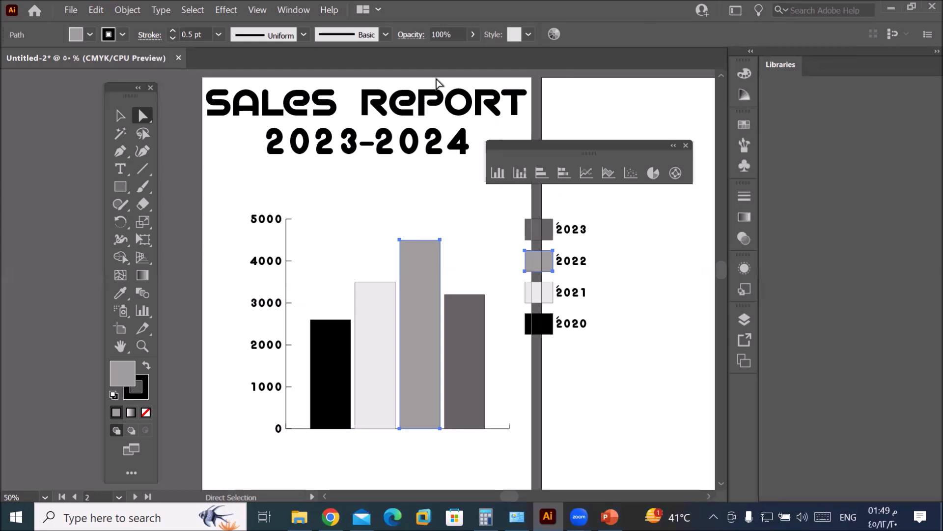
# Step: Reopen the Properties panel and dock it collapsed at the head of the narrow icon strip
pyautogui.click(288, 11)
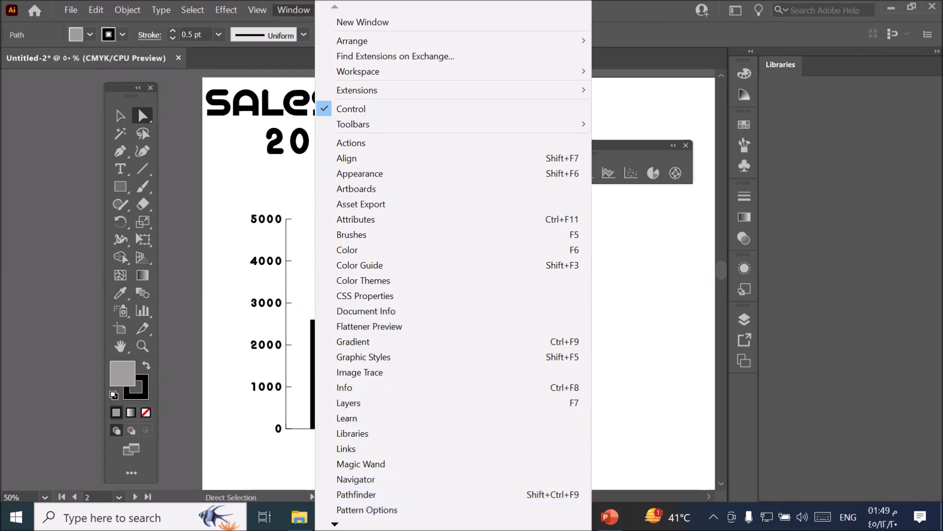
pyautogui.moveTo(353, 525)
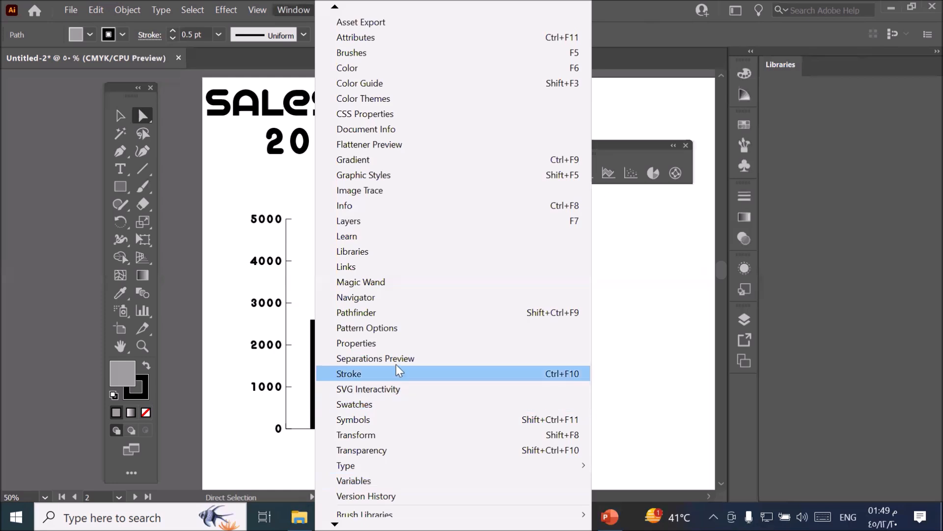
pyautogui.click(401, 344)
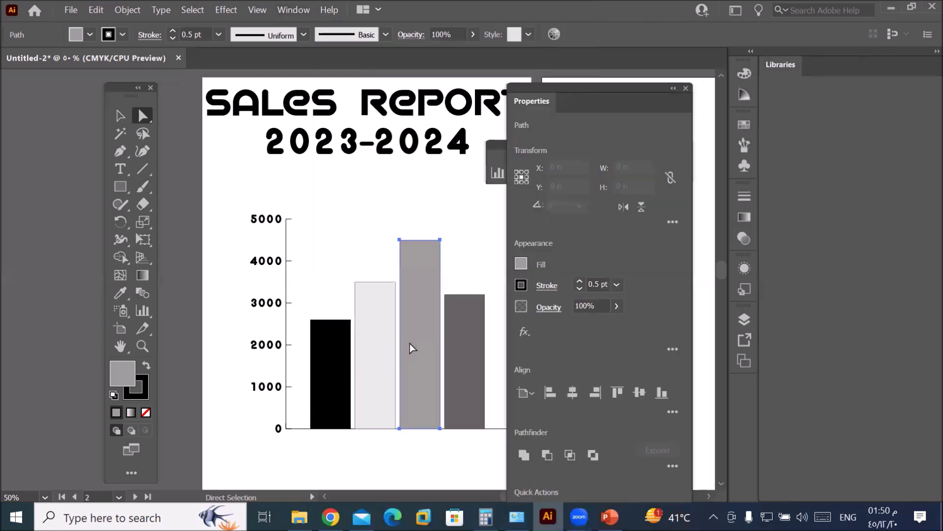
pyautogui.moveTo(586, 93); pyautogui.dragTo(735, 51)
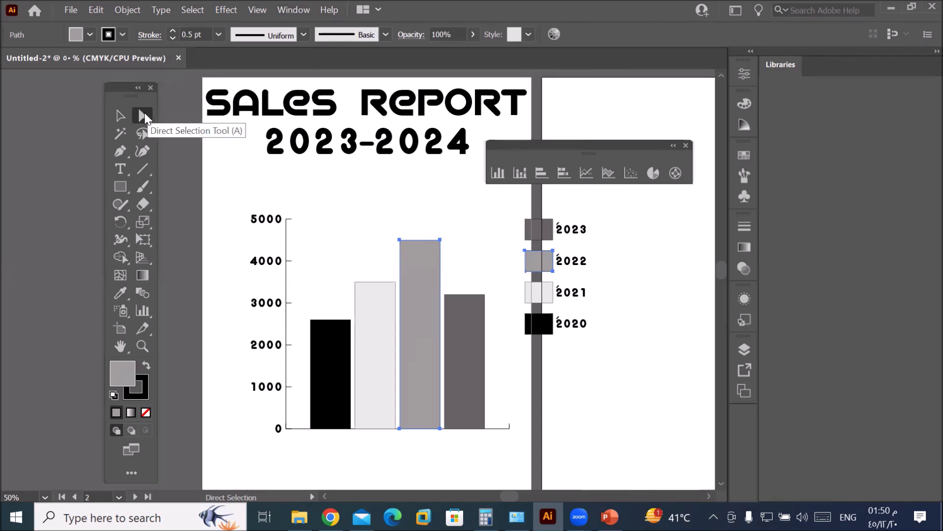
# Step: Fill the selected 2022 column and its legend swatch with red
pyautogui.click(88, 34)
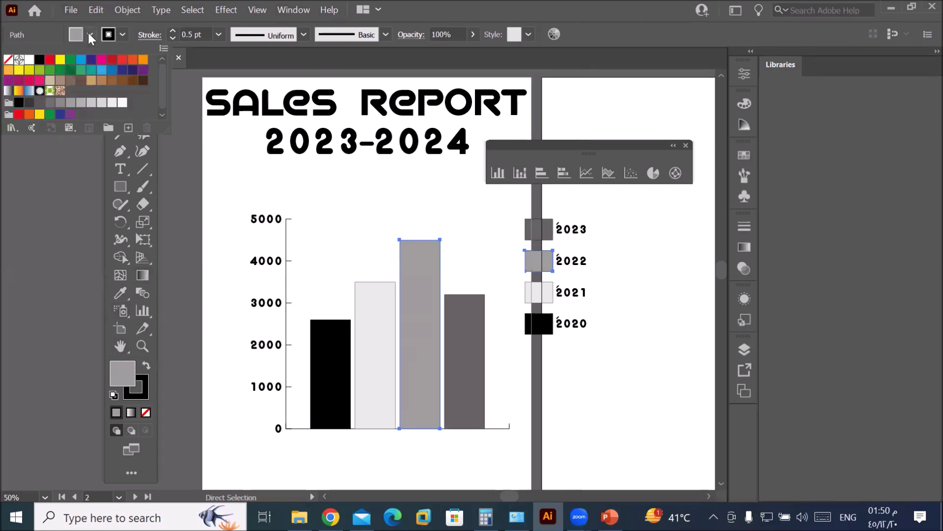
pyautogui.click(49, 60)
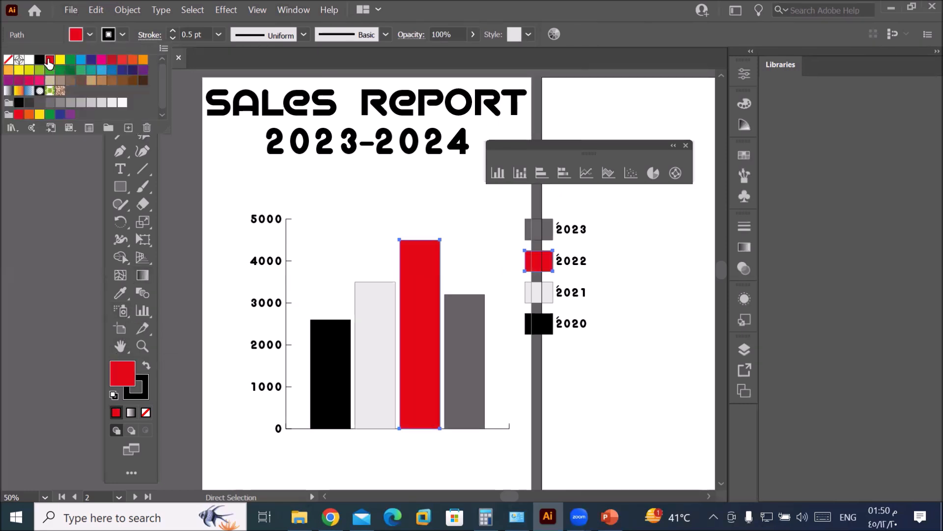
# Step: Select the 2020 column together with its legend swatch and fill both with CMYK Green
pyautogui.click(336, 337)
pyautogui.click(337, 339)
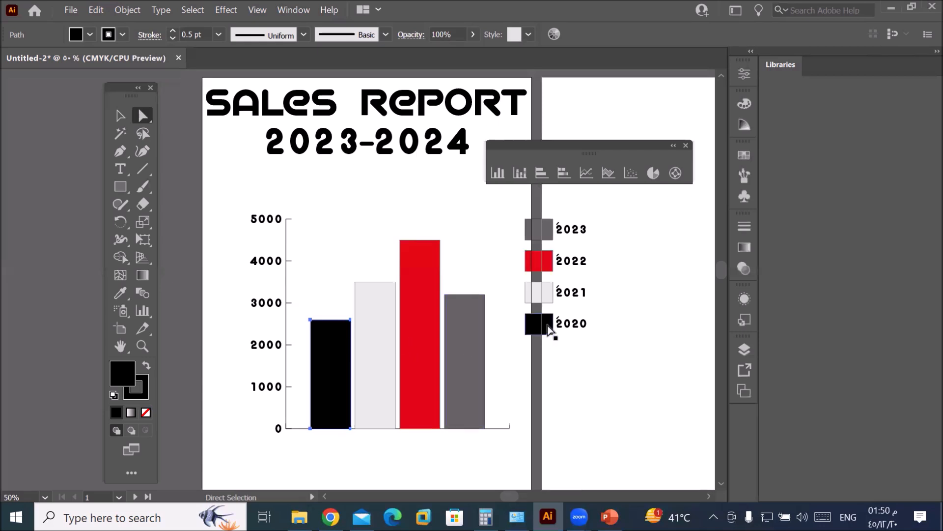
pyautogui.keyDown('shift'); pyautogui.click(548, 328); pyautogui.keyUp('shift')
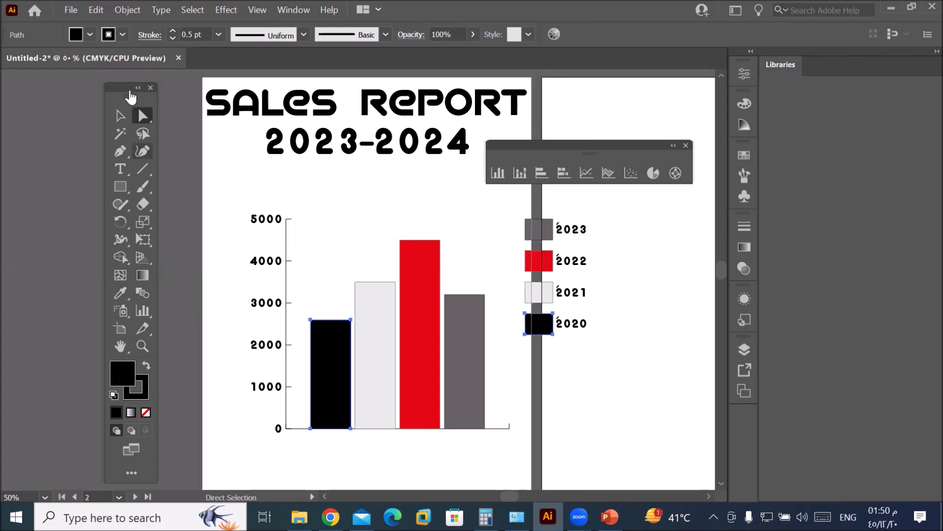
pyautogui.click(90, 35)
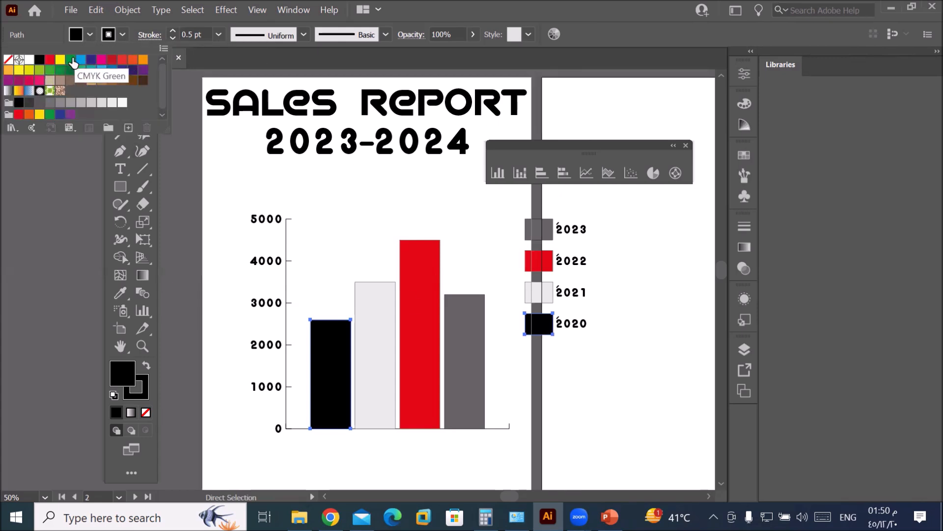
pyautogui.click(71, 60)
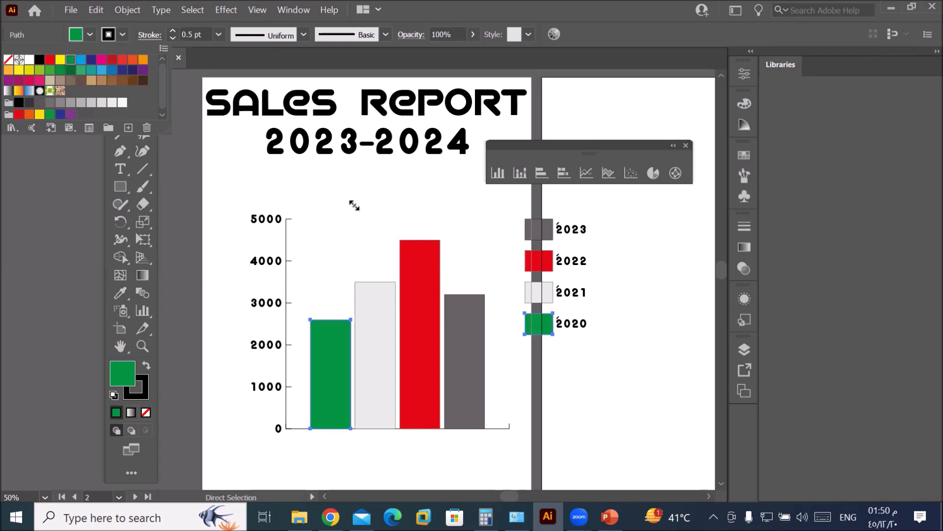
pyautogui.click(122, 376)
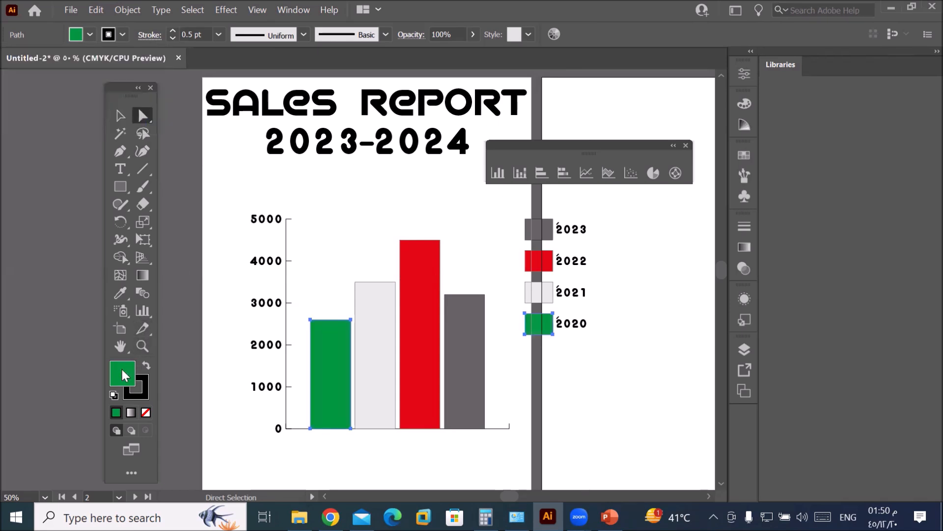